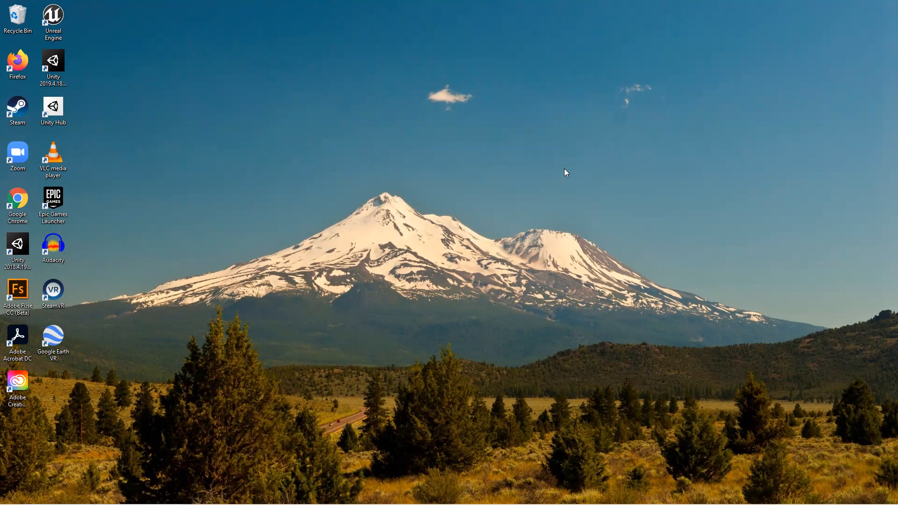
# - Launch Unity and create a new project named Lab1 from the 3D template
pyautogui.press('super')
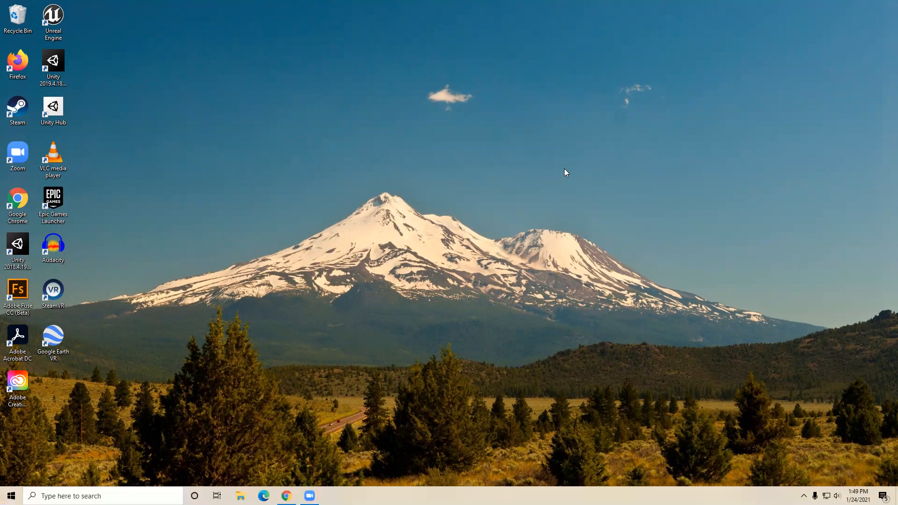
pyautogui.write('unity')
pyautogui.press('Return')
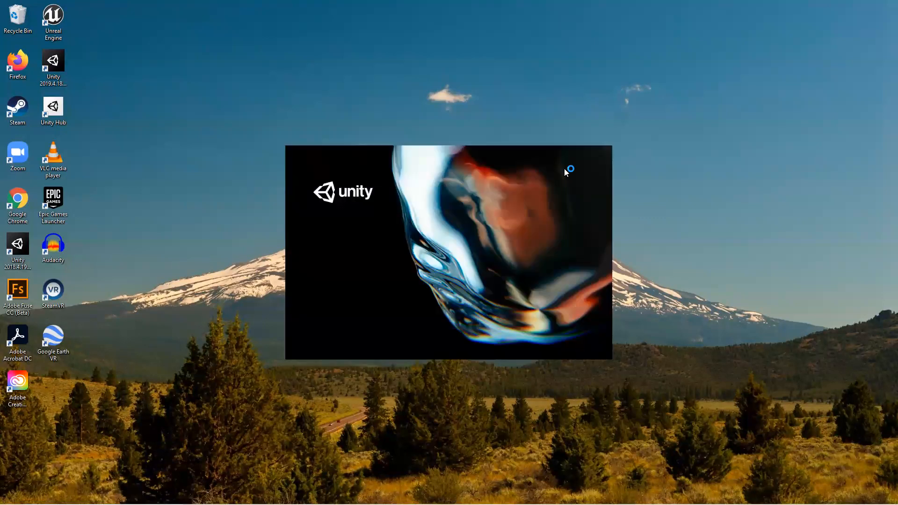
pyautogui.click(659, 183)
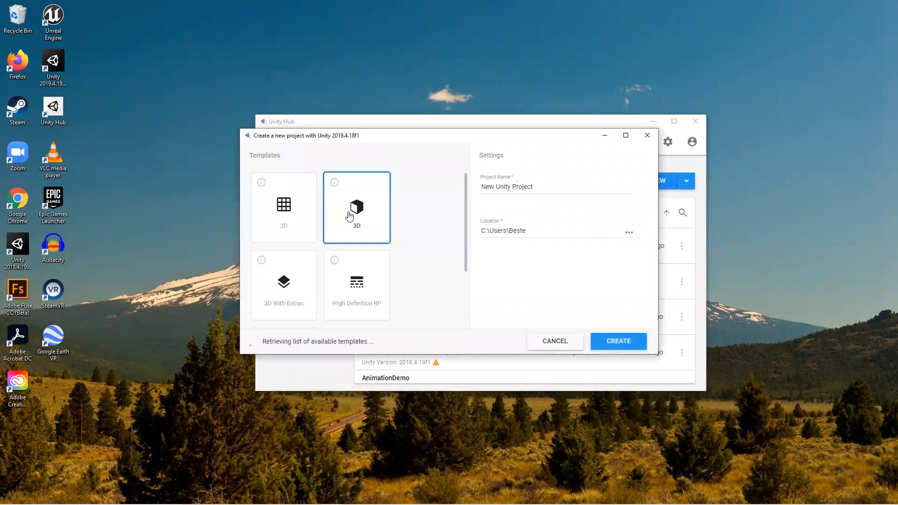
pyautogui.moveTo(538, 186); pyautogui.dragTo(473, 169)
pyautogui.write('Lab1')
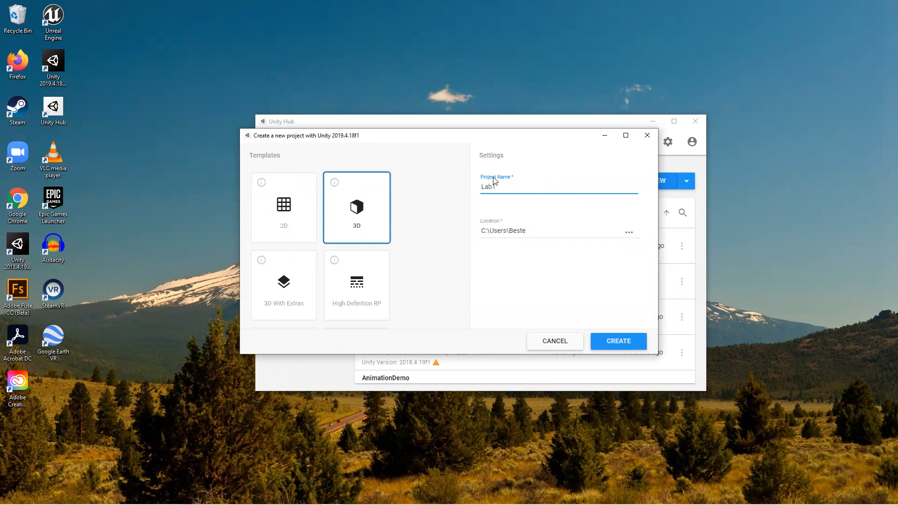
pyautogui.click(599, 342)
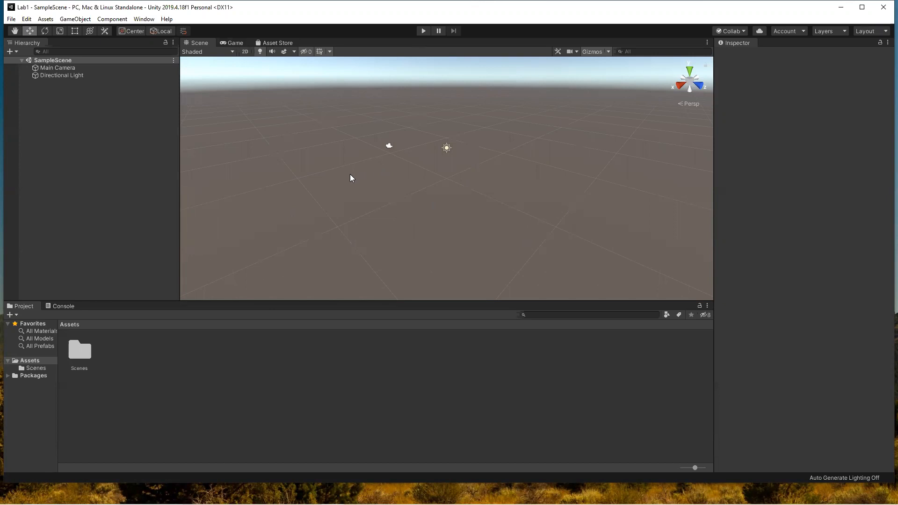
# - Examine the empty sample scene and its camera and light icons from different viewpoints and distances with the Hand tool
pyautogui.click(15, 31)
pyautogui.moveTo(260, 136); pyautogui.dragTo(333, 161)
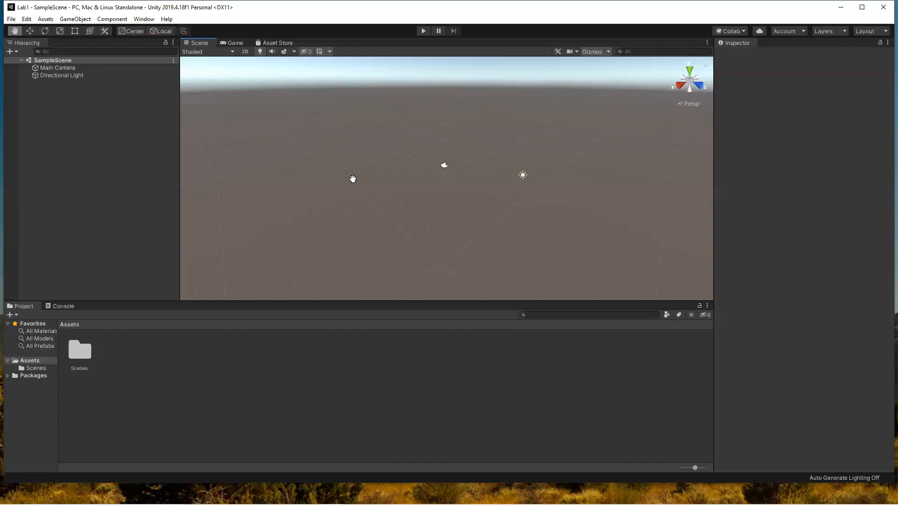
pyautogui.moveTo(353, 178); pyautogui.dragTo(427, 172)
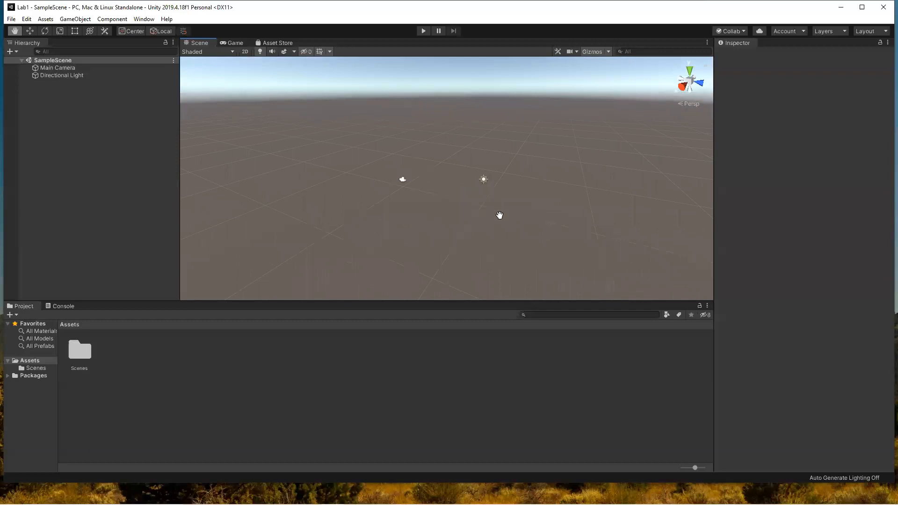
pyautogui.scroll(5, 430, 222)
pyautogui.scroll(4, 431, 222)
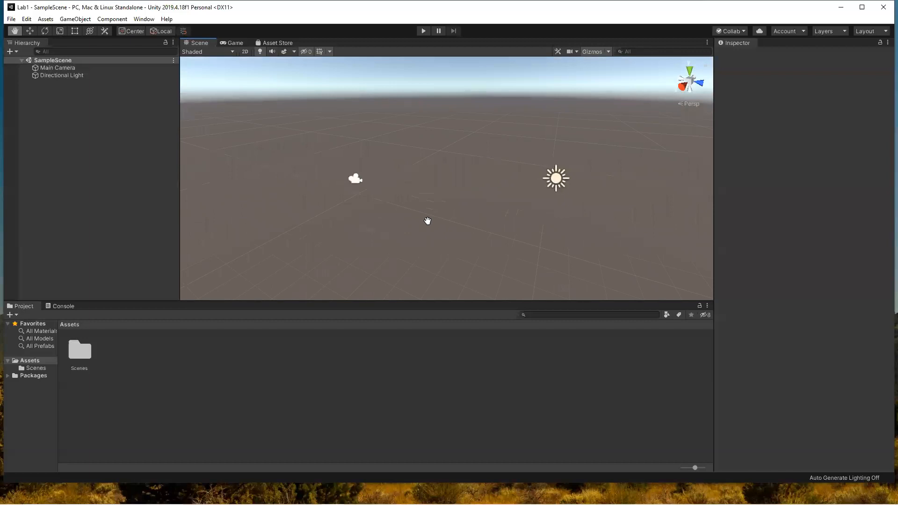
pyautogui.scroll(3, 431, 219)
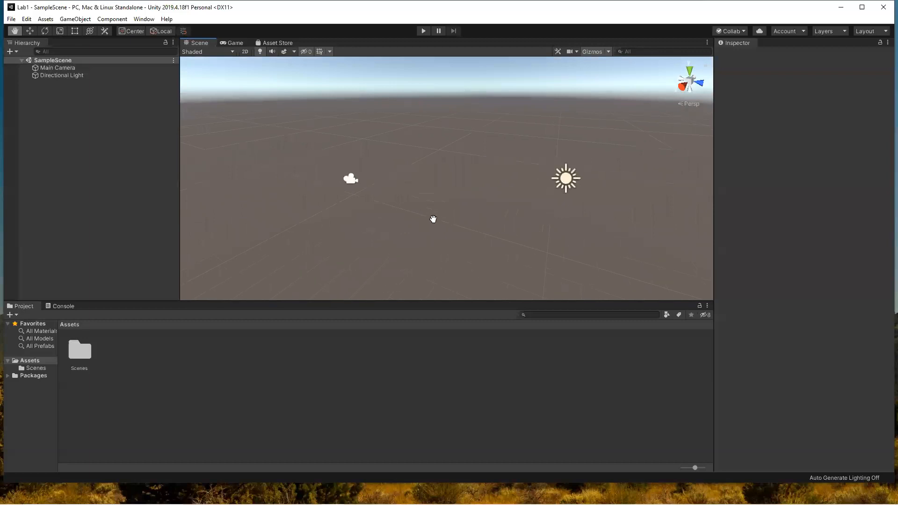
pyautogui.scroll(-3, 433, 219)
pyautogui.scroll(-2, 433, 219)
pyautogui.scroll(2, 433, 218)
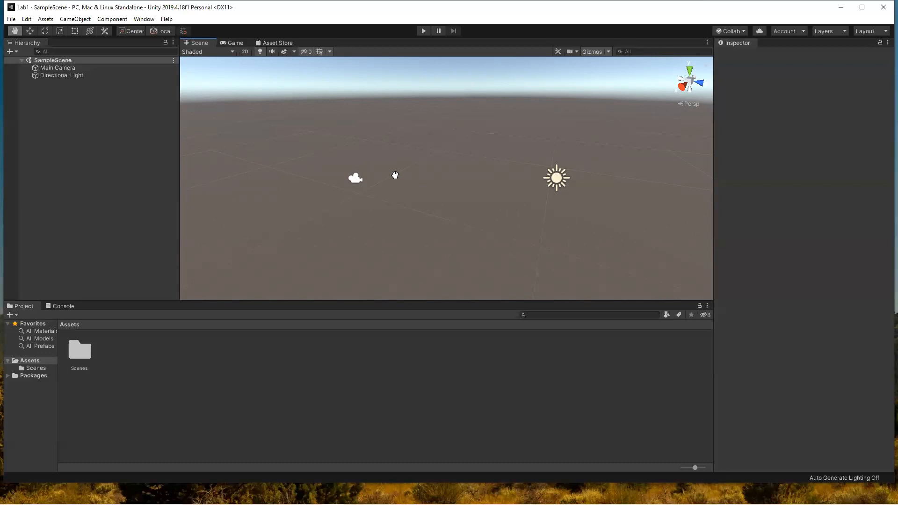
# - Add a 3D cube to the sample scene
pyautogui.click(69, 19)
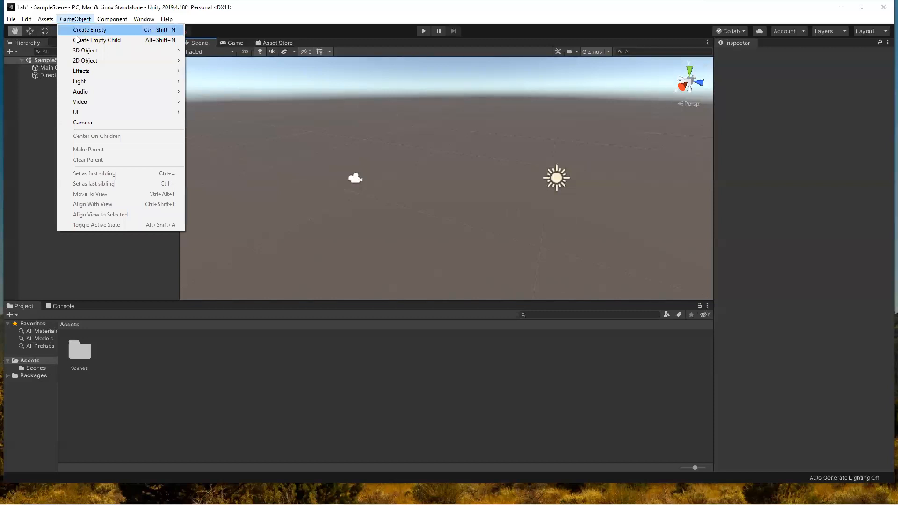
pyautogui.moveTo(80, 50)
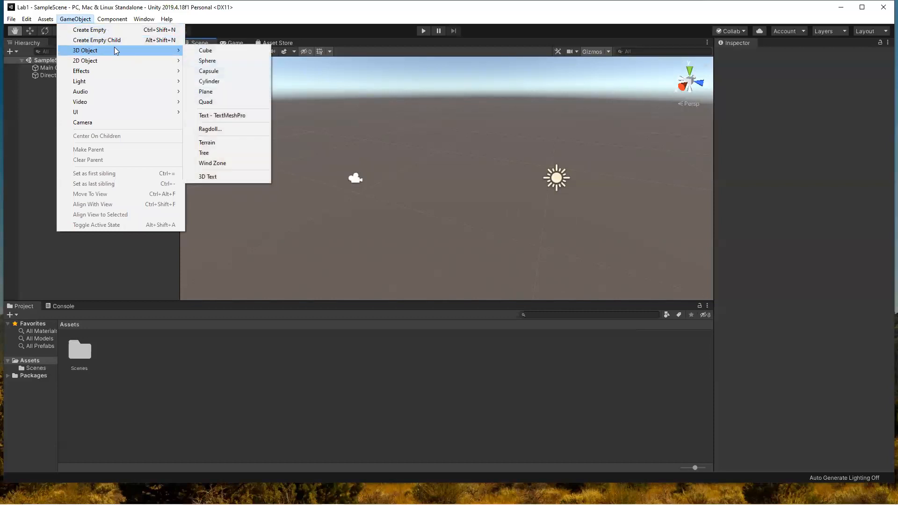
pyautogui.click(204, 53)
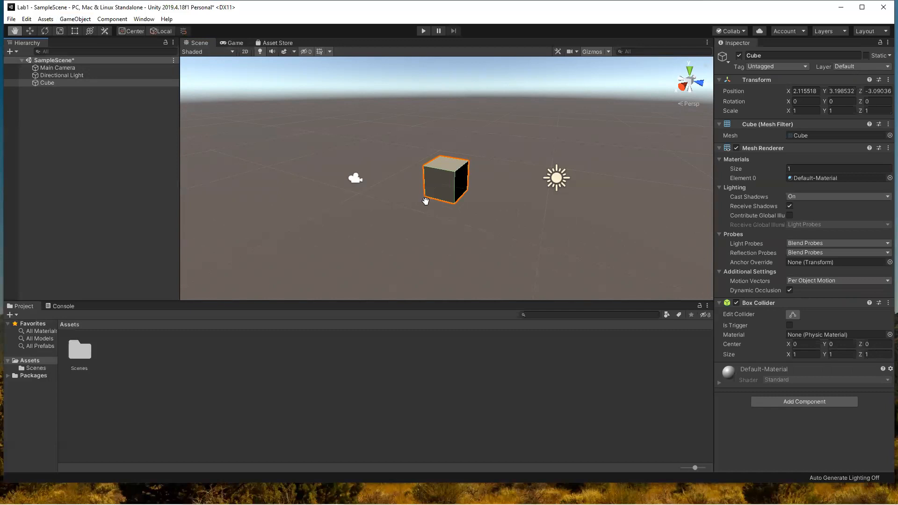
# - Examine the new cube in the scene and compare the properties of the Main Camera, Directional Light and Cube
pyautogui.keyDown('alt'); pyautogui.moveTo(395, 220); pyautogui.dragTo(420, 242); pyautogui.keyUp('alt')
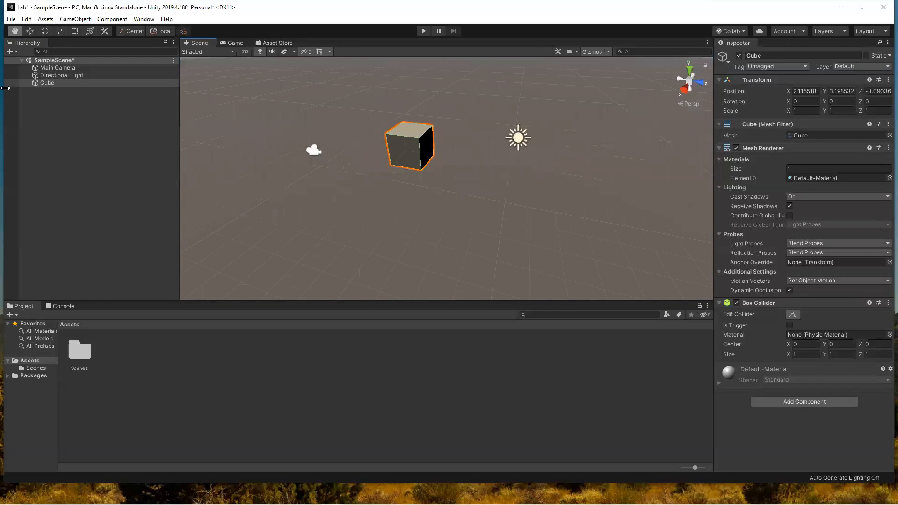
pyautogui.moveTo(408, 202)
pyautogui.mouseDown()
pyautogui.moveTo(387, 136)
pyautogui.moveTo(238, 164)
pyautogui.moveTo(377, 233)
pyautogui.moveTo(560, 220)
pyautogui.moveTo(401, 194)
pyautogui.moveTo(402, 208)
pyautogui.moveTo(476, 208)
pyautogui.moveTo(397, 206)
pyautogui.mouseUp()
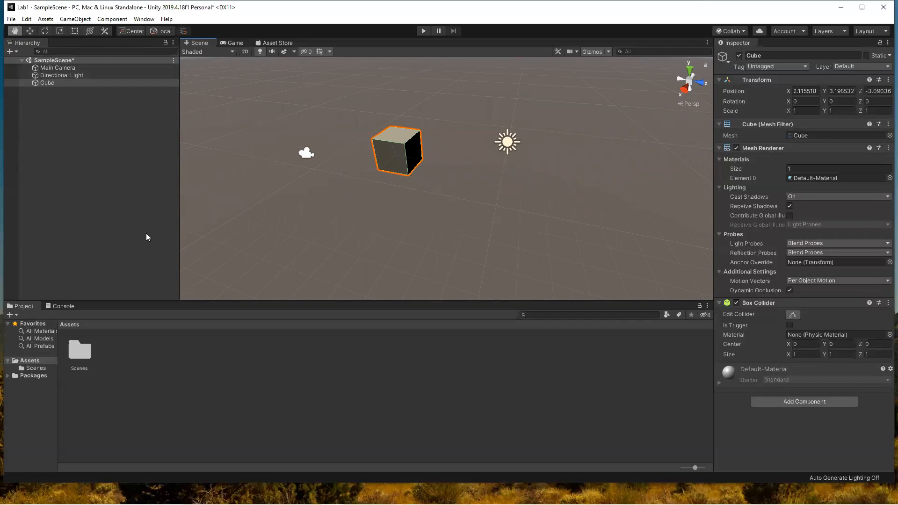
pyautogui.click(66, 68)
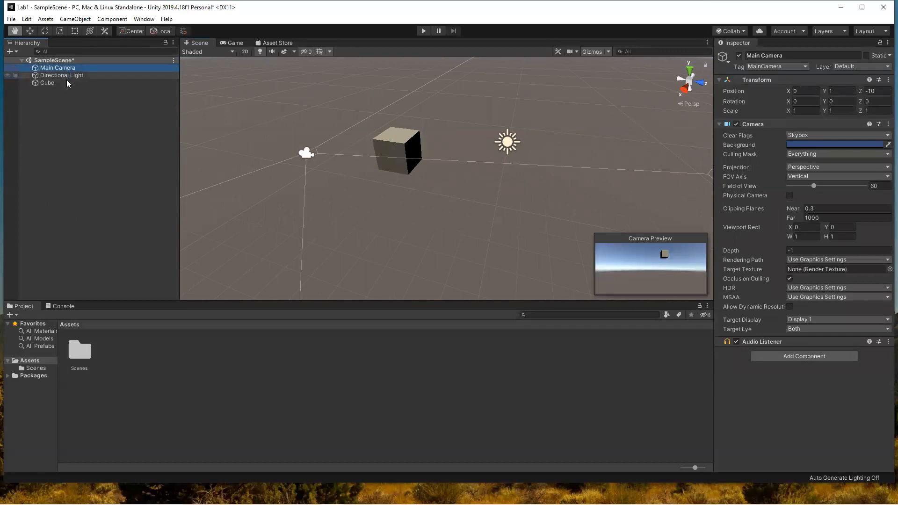
pyautogui.click(62, 74)
pyautogui.click(57, 84)
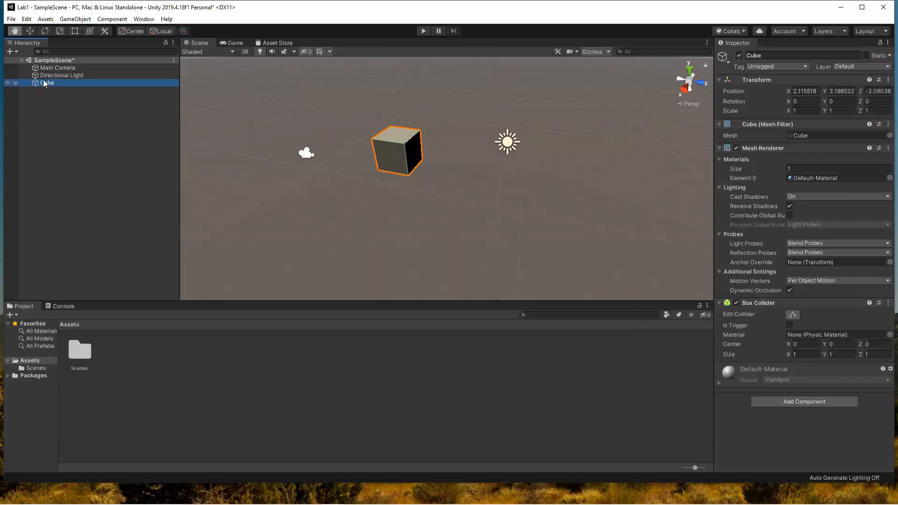
pyautogui.click(43, 75)
pyautogui.click(45, 68)
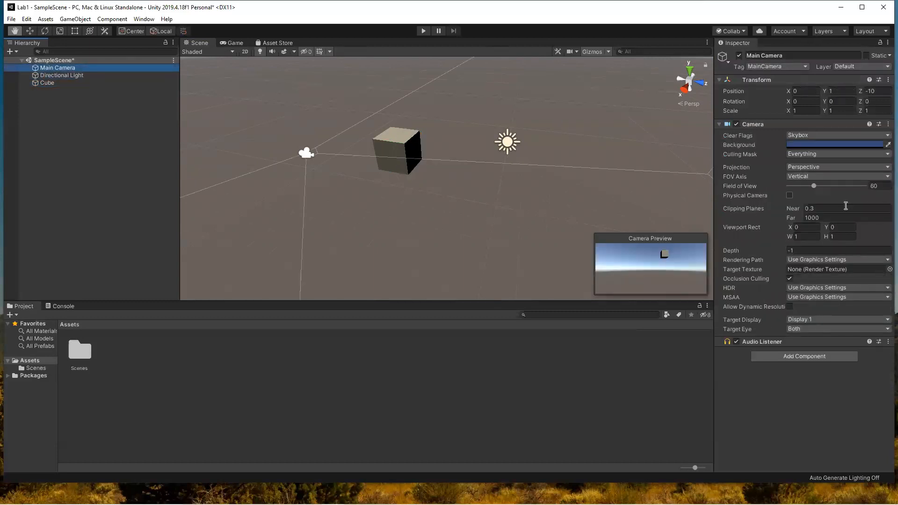
# - Reset the cube's Transform so its position is 0, 0, 0
pyautogui.click(49, 84)
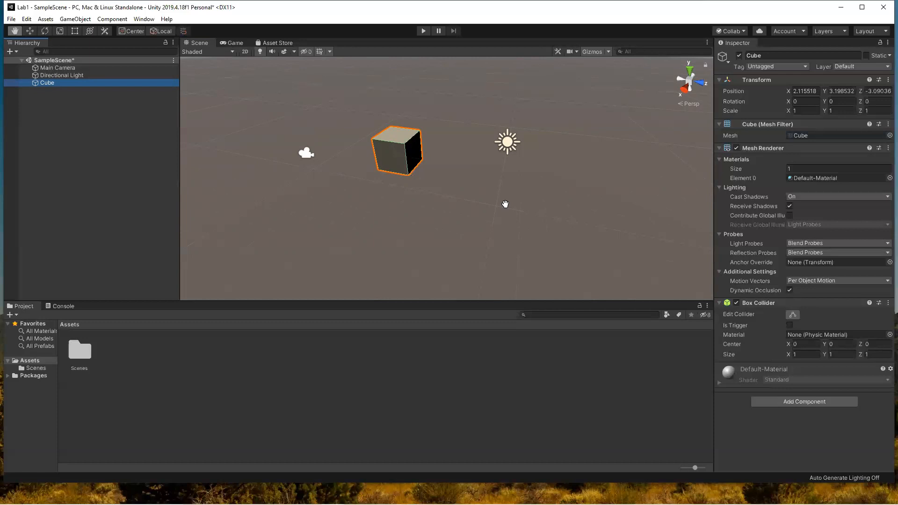
pyautogui.moveTo(334, 196); pyautogui.dragTo(367, 196)
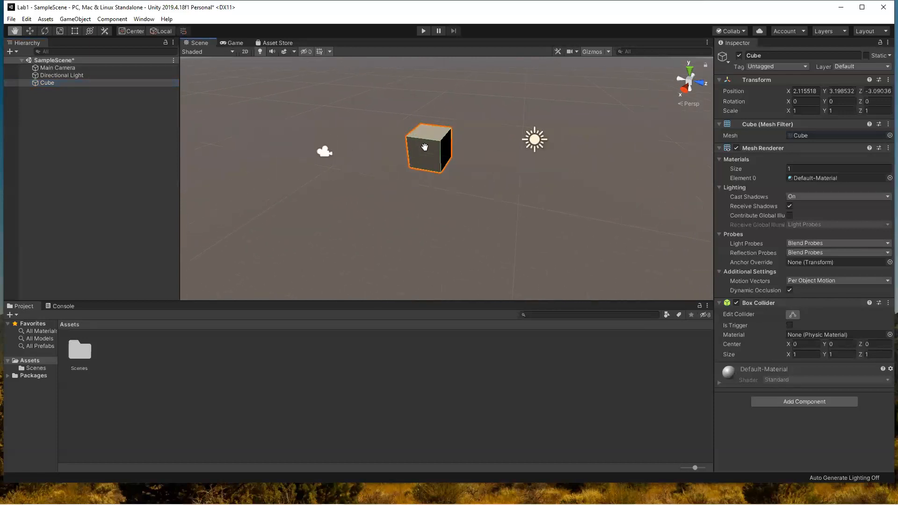
pyautogui.click(797, 91)
pyautogui.click(838, 92)
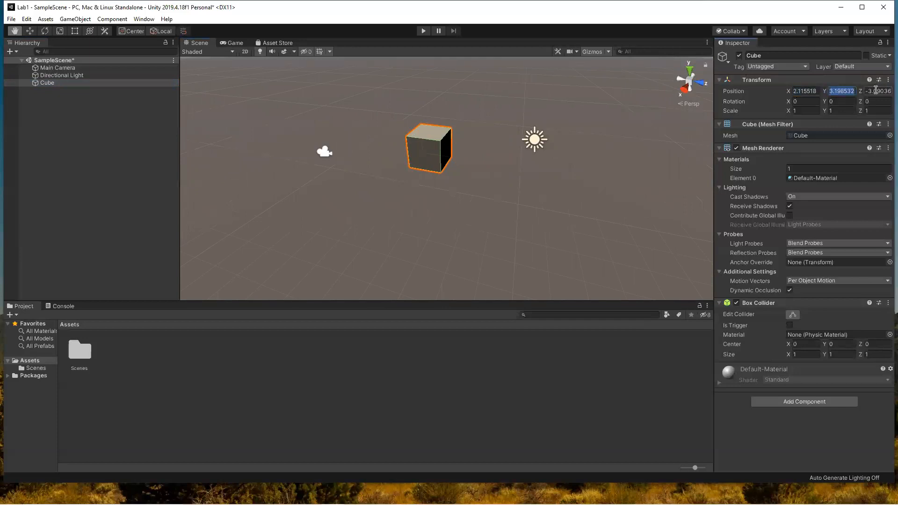
pyautogui.click(875, 91)
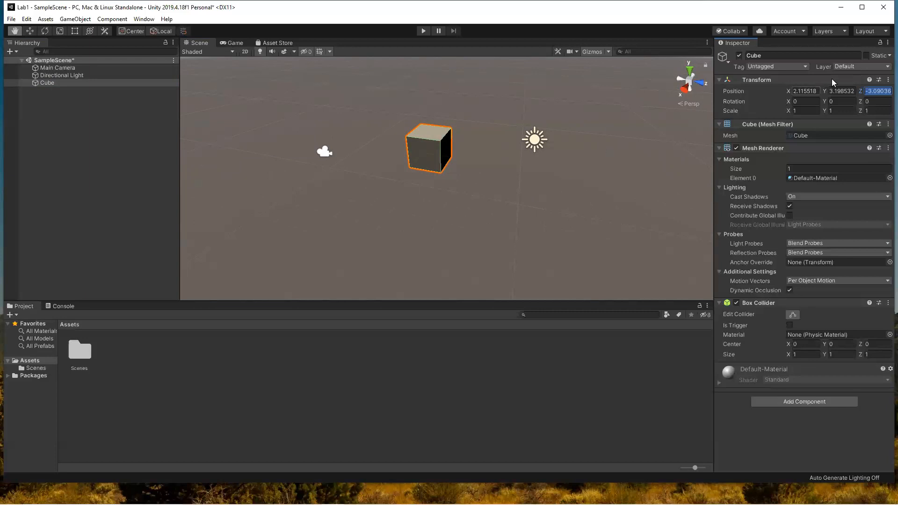
pyautogui.click(887, 80)
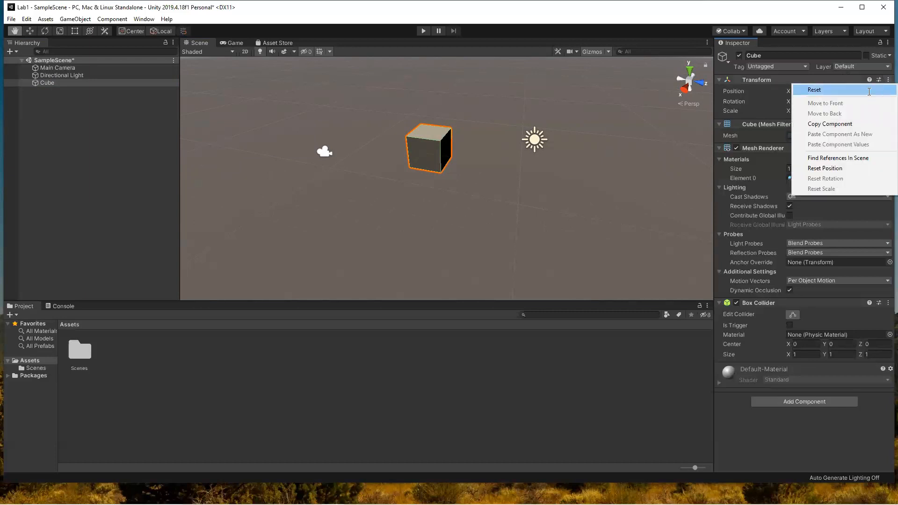
pyautogui.click(869, 90)
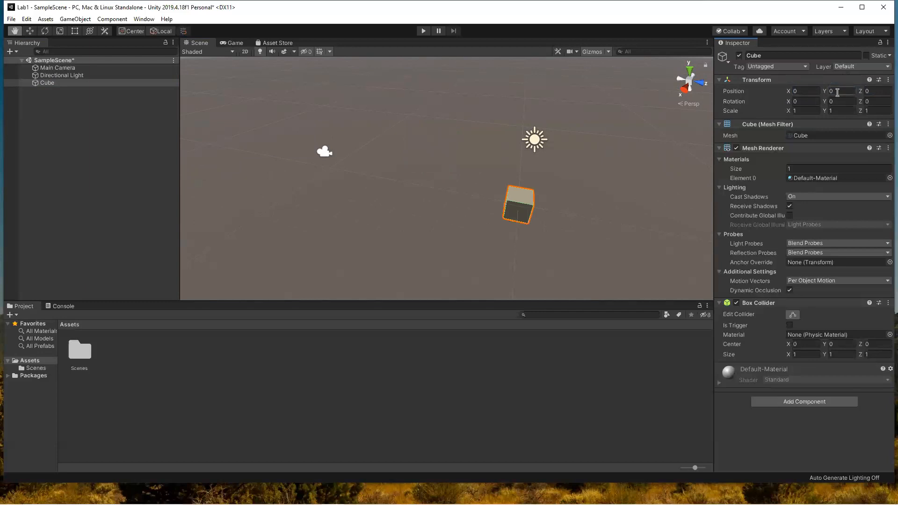
# - Set the cube's Y position to 0.5
pyautogui.moveTo(555, 208); pyautogui.dragTo(330, 64)
pyautogui.moveTo(401, 203); pyautogui.dragTo(509, 218)
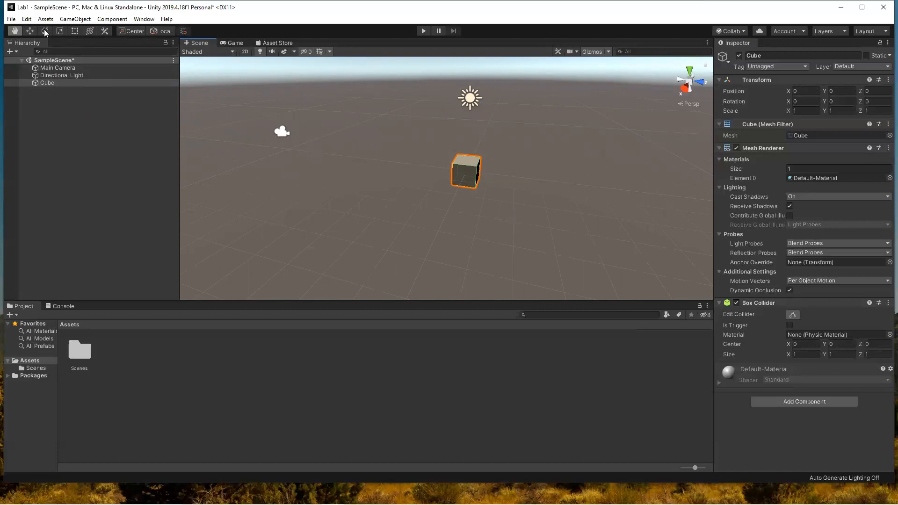
pyautogui.moveTo(524, 201)
pyautogui.mouseDown(button='right')
pyautogui.moveTo(337, 158)
pyautogui.moveTo(623, 169)
pyautogui.moveTo(595, 162)
pyautogui.moveTo(426, 140)
pyautogui.moveTo(451, 167)
pyautogui.moveTo(442, 168)
pyautogui.moveTo(547, 180)
pyautogui.moveTo(653, 221)
pyautogui.moveTo(588, 127)
pyautogui.moveTo(282, 116)
pyautogui.moveTo(525, 188)
pyautogui.mouseUp(button='right')
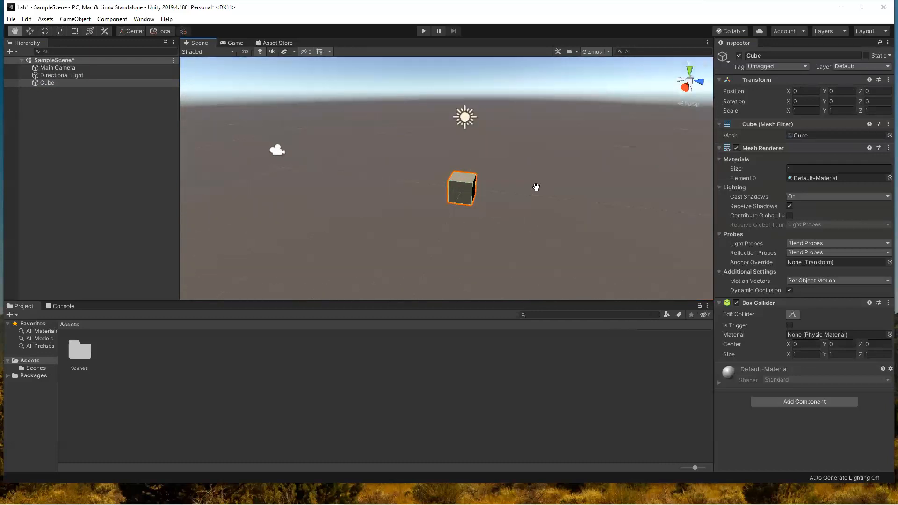
pyautogui.press('alt')
pyautogui.keyDown('alt'); pyautogui.moveTo(542, 188); pyautogui.dragTo(445, 189); pyautogui.keyUp('alt')
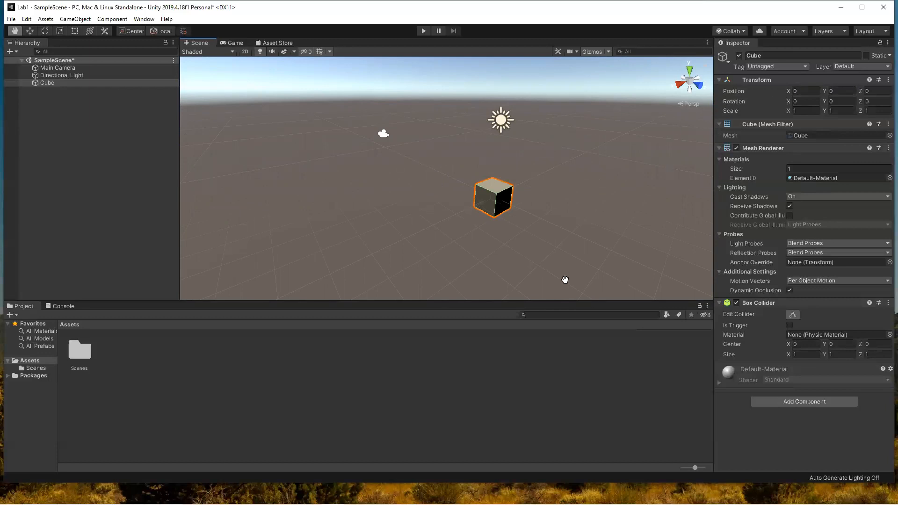
pyautogui.moveTo(537, 247); pyautogui.dragTo(421, 187)
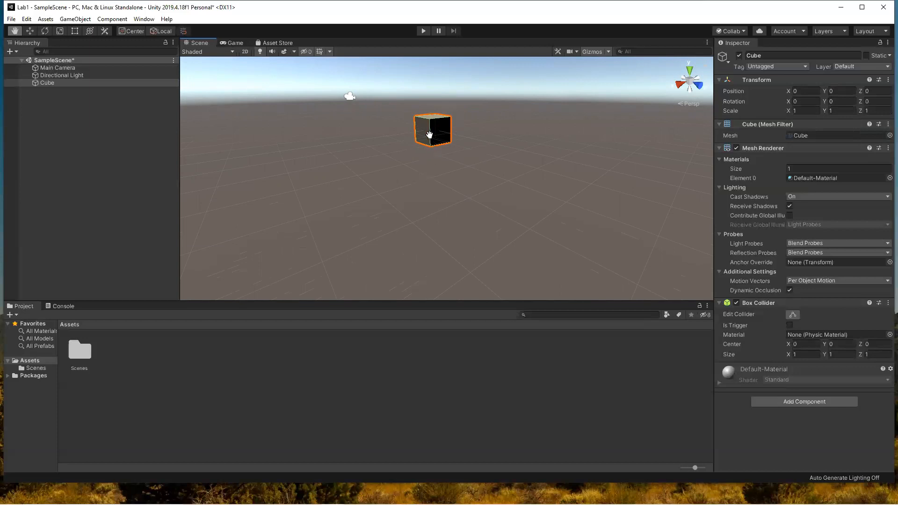
pyautogui.click(842, 91)
pyautogui.write('0.5')
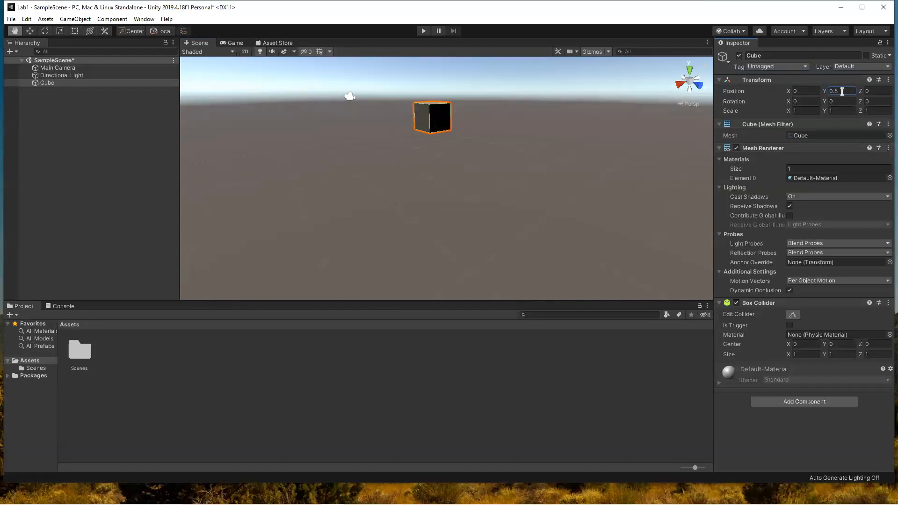
# - Shift the cube along its Z axis with the Move tool to about -0.39
pyautogui.moveTo(545, 151); pyautogui.dragTo(585, 200)
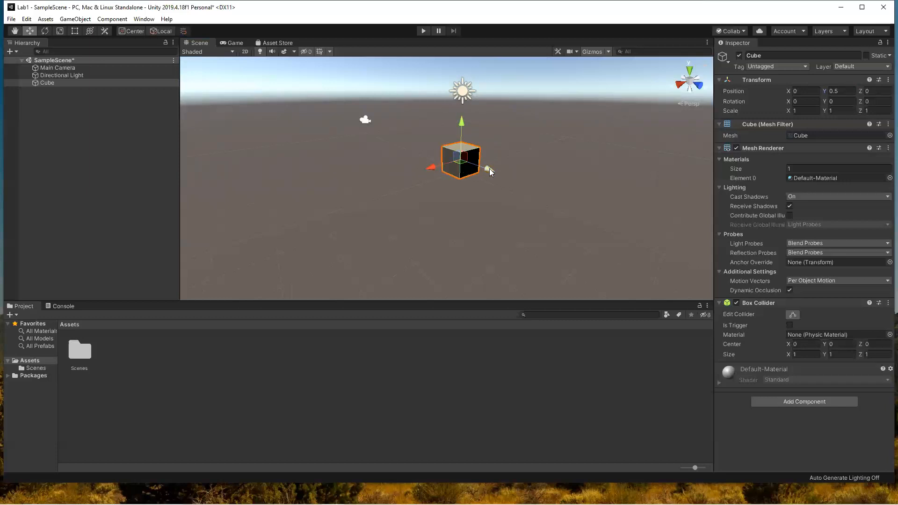
pyautogui.moveTo(485, 167)
pyautogui.mouseDown()
pyautogui.moveTo(568, 197)
pyautogui.moveTo(455, 168)
pyautogui.moveTo(397, 141)
pyautogui.moveTo(540, 196)
pyautogui.moveTo(499, 162)
pyautogui.mouseUp()
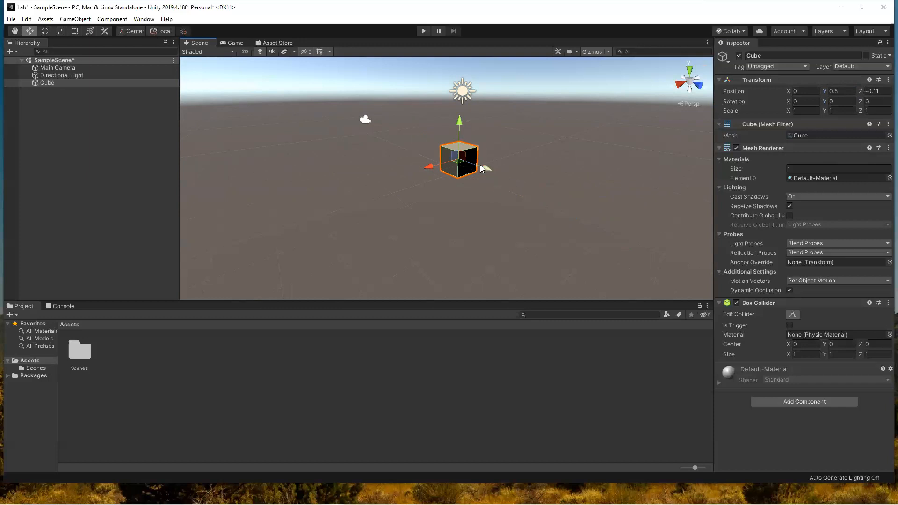
pyautogui.moveTo(488, 168)
pyautogui.mouseDown()
pyautogui.moveTo(441, 151)
pyautogui.moveTo(533, 178)
pyautogui.moveTo(484, 167)
pyautogui.mouseUp()
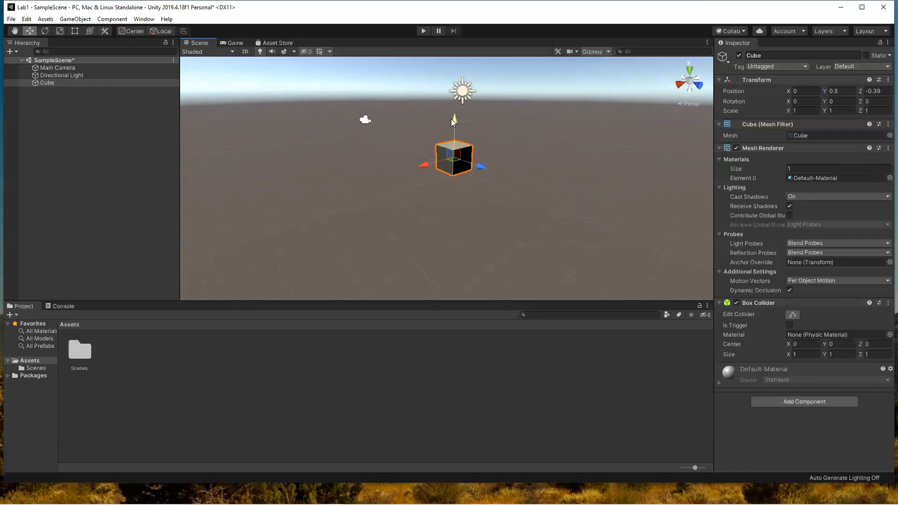
# - Shift the cube along its X axis to about -0.72, and undo and redo that move
pyautogui.moveTo(452, 119)
pyautogui.mouseDown()
pyautogui.moveTo(450, 147)
pyautogui.moveTo(437, 57)
pyautogui.moveTo(435, 142)
pyautogui.moveTo(436, 126)
pyautogui.mouseUp()
pyautogui.moveTo(424, 164)
pyautogui.mouseDown()
pyautogui.moveTo(395, 166)
pyautogui.moveTo(439, 161)
pyautogui.mouseUp()
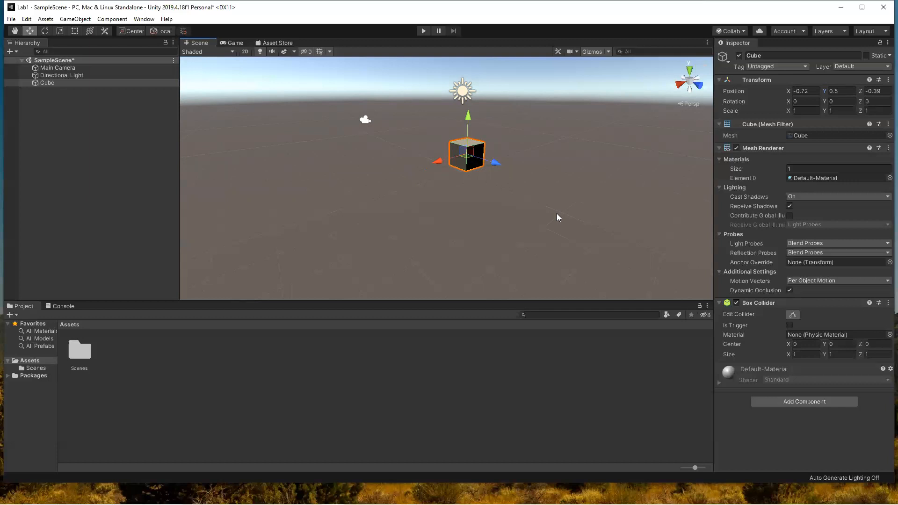
pyautogui.hotkey('ctrl', 'z')
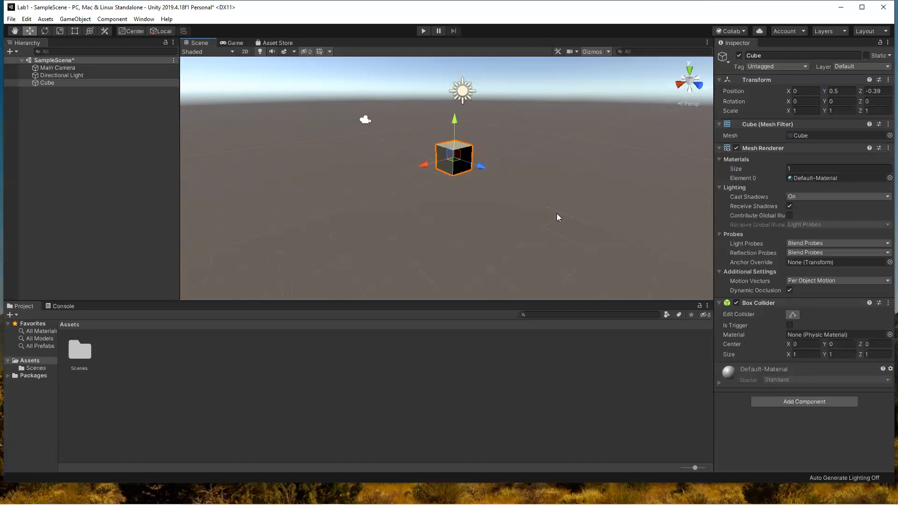
pyautogui.hotkey('ctrl', 'y')
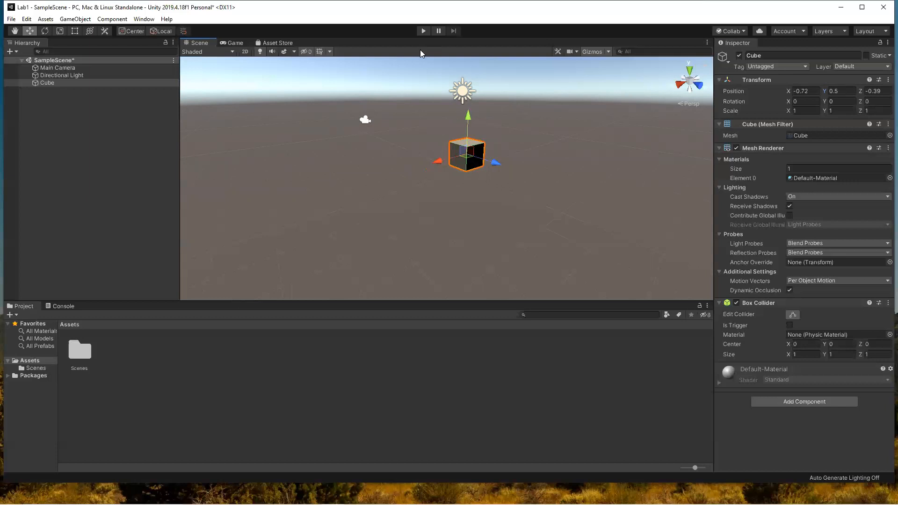
pyautogui.click(9, 20)
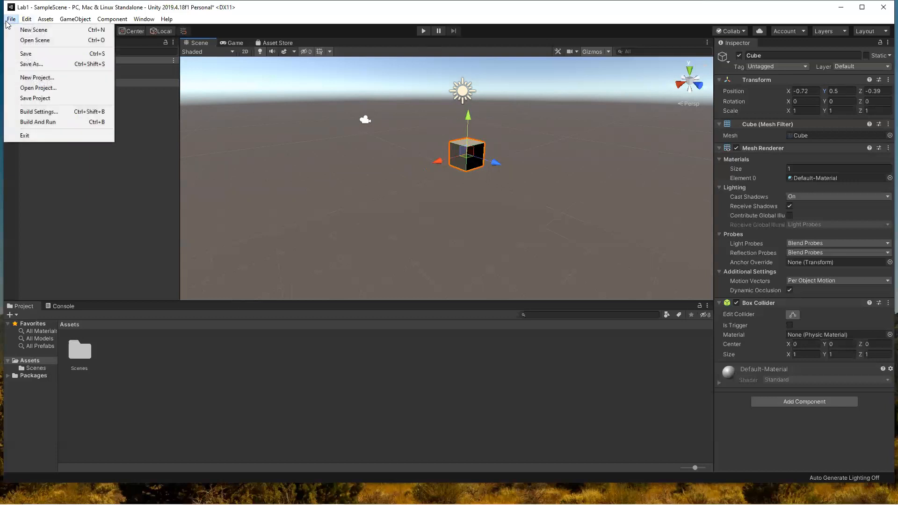
pyautogui.moveTo(27, 18)
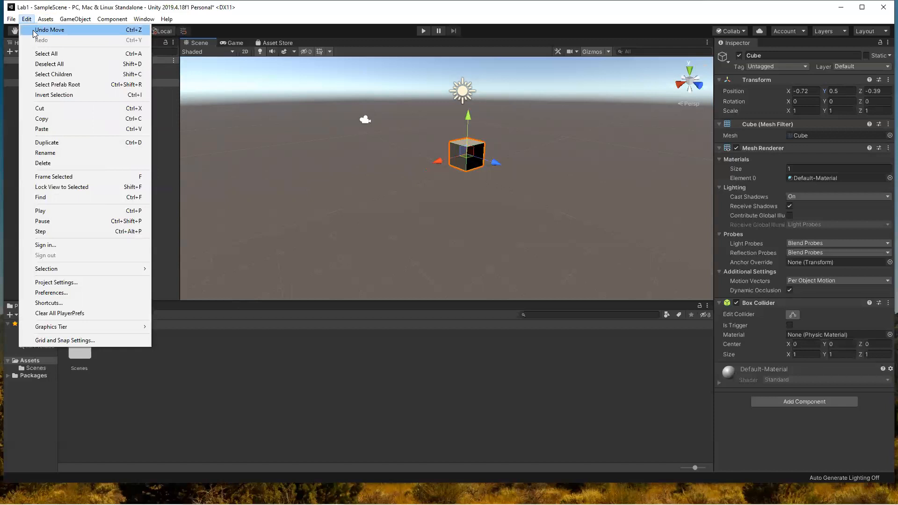
pyautogui.click(371, 170)
pyautogui.click(371, 171)
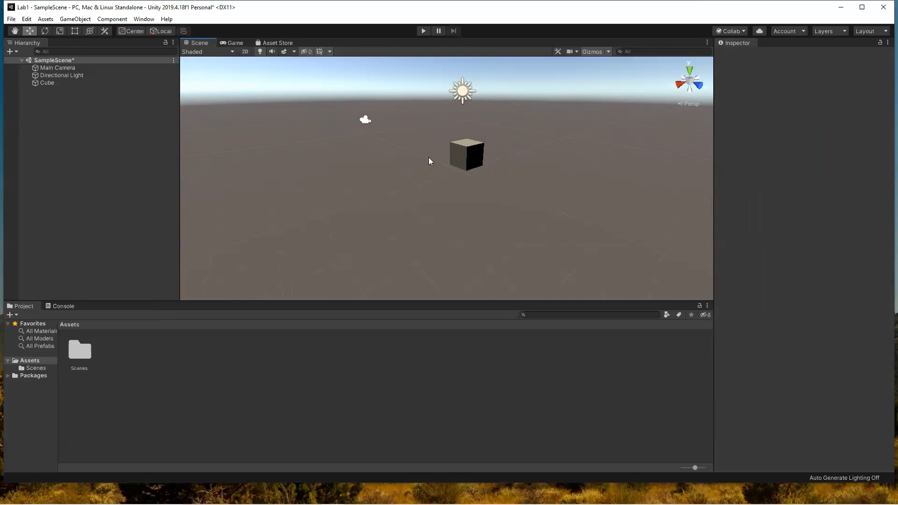
# - Rotate the cube with the Rotate tool about its Y axis to about -4.97 degrees, and tilt it about its X axis
pyautogui.click(44, 83)
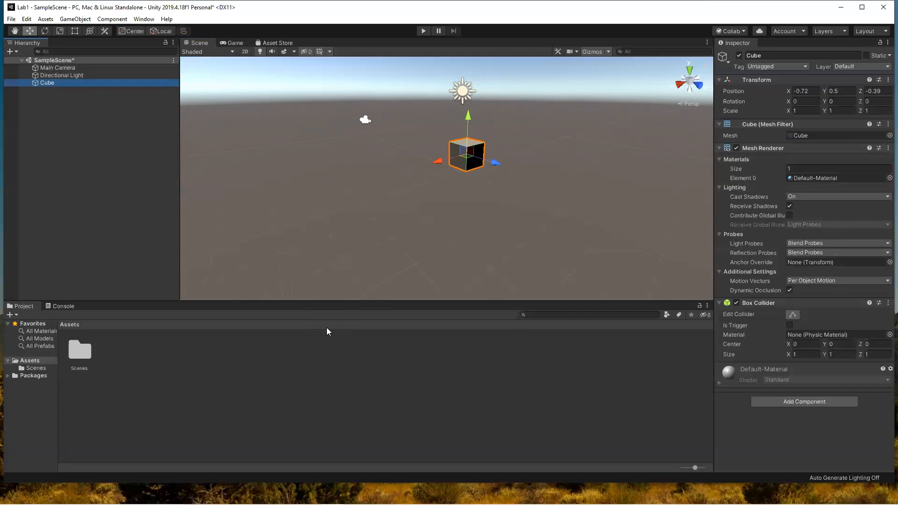
pyautogui.click(45, 29)
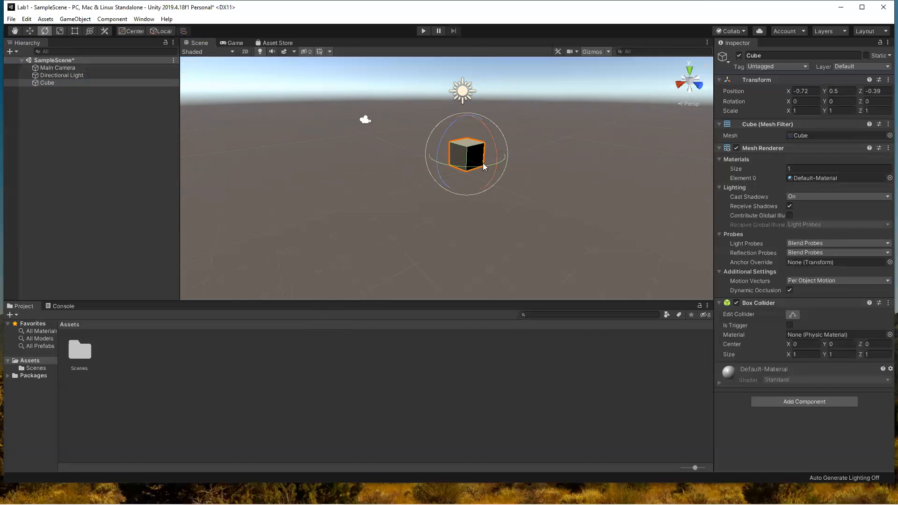
pyautogui.moveTo(483, 163)
pyautogui.mouseDown()
pyautogui.moveTo(428, 157)
pyautogui.moveTo(369, 126)
pyautogui.moveTo(401, 150)
pyautogui.moveTo(498, 161)
pyautogui.moveTo(535, 129)
pyautogui.moveTo(429, 157)
pyautogui.moveTo(464, 158)
pyautogui.moveTo(395, 132)
pyautogui.moveTo(458, 164)
pyautogui.moveTo(520, 144)
pyautogui.moveTo(493, 171)
pyautogui.moveTo(477, 159)
pyautogui.mouseUp()
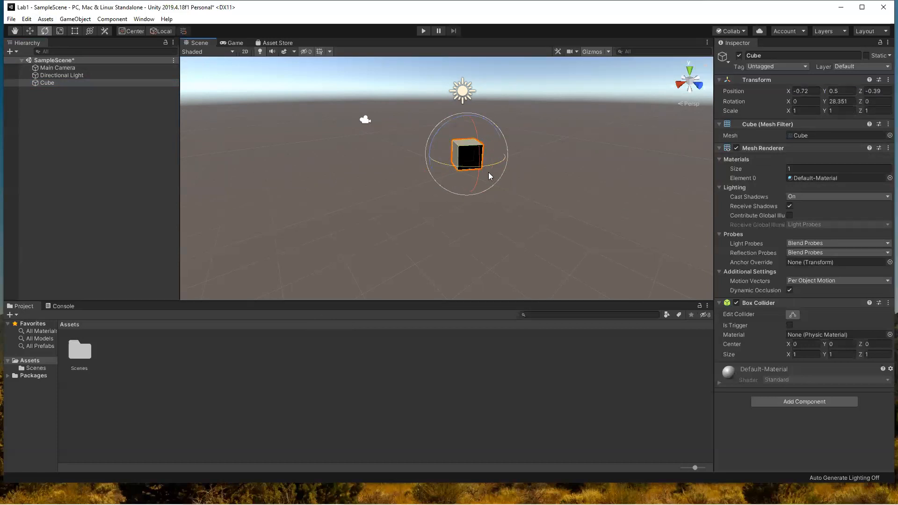
pyautogui.moveTo(465, 166); pyautogui.dragTo(514, 168)
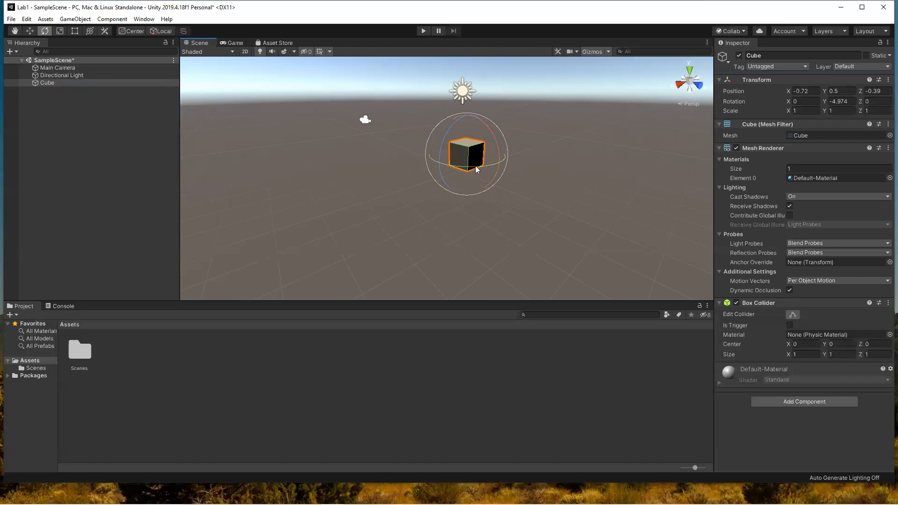
pyautogui.moveTo(494, 139); pyautogui.dragTo(528, 234)
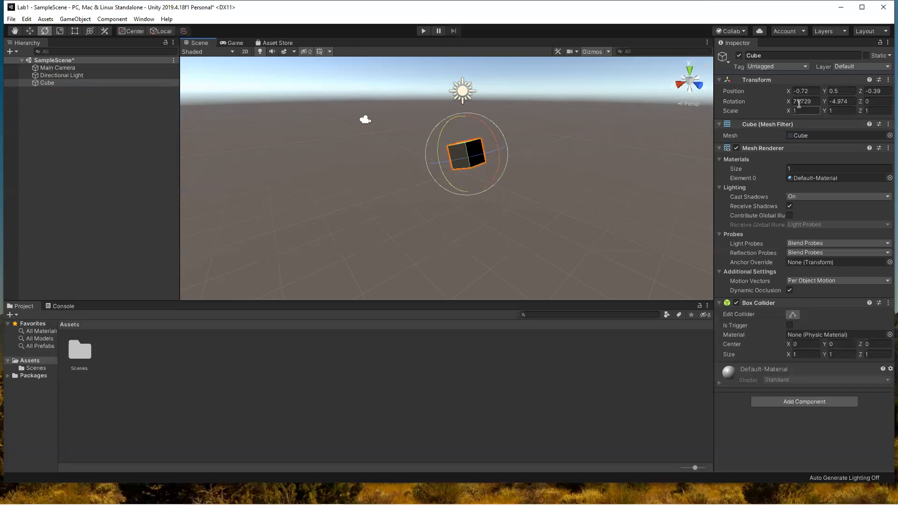
# - Set the cube's rotation to 0 on X and 90 on Y, and deselect the cube
pyautogui.click(807, 100)
pyautogui.write('0')
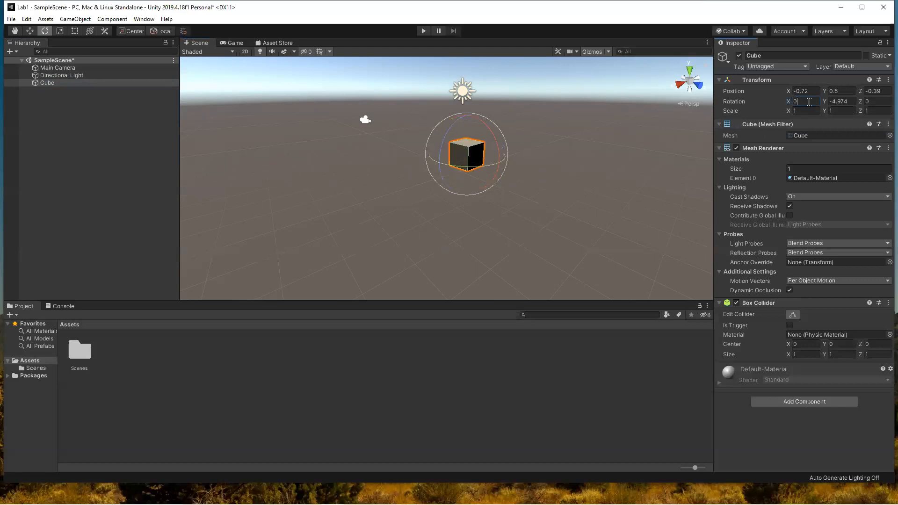
pyautogui.click(855, 100)
pyautogui.write('90')
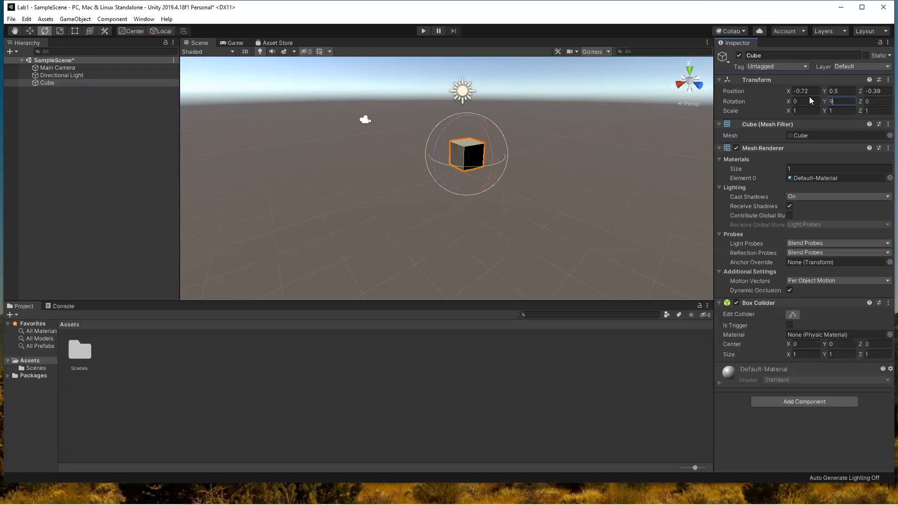
pyautogui.click(589, 144)
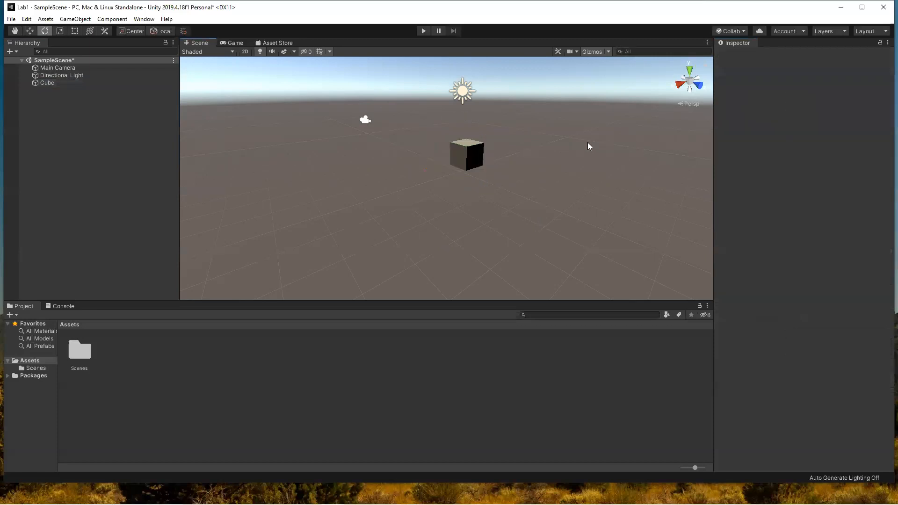
# - Select the cube, try rotating it freely with the Rotate tool, and undo each of these rotations
pyautogui.click(71, 83)
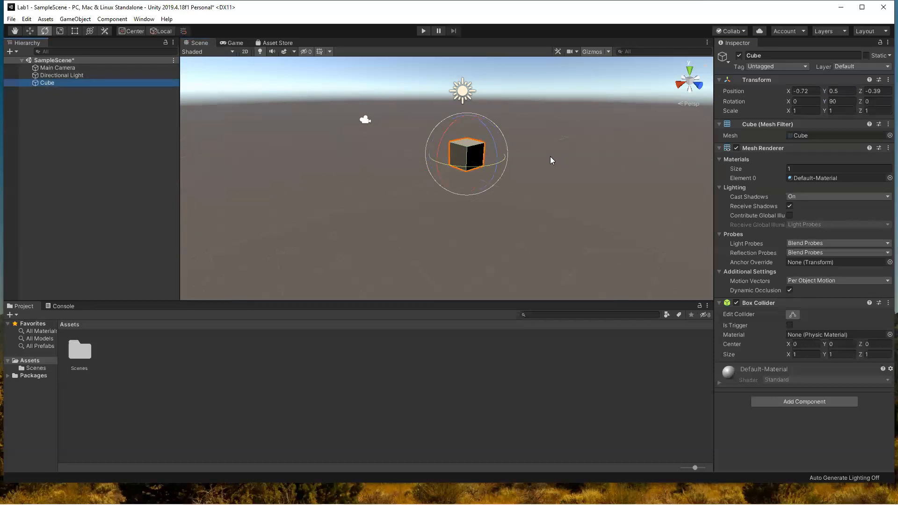
pyautogui.click(468, 158)
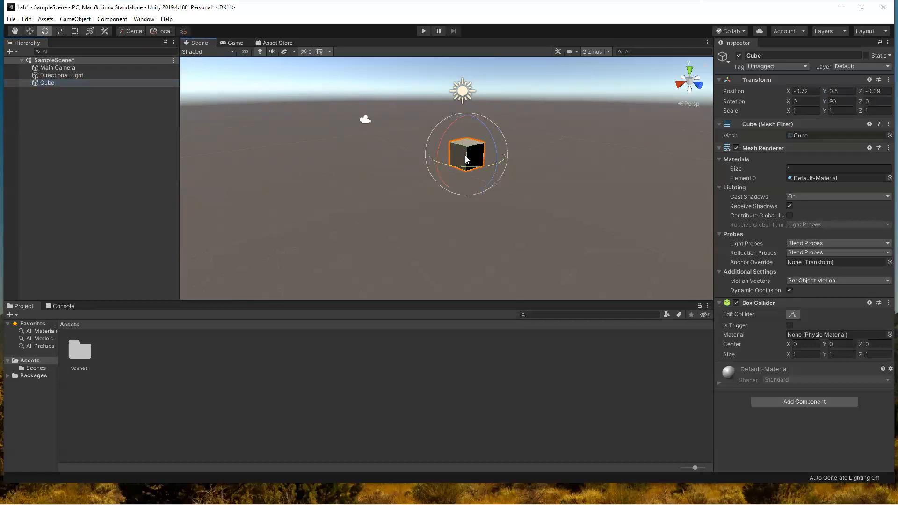
pyautogui.moveTo(466, 151)
pyautogui.mouseDown()
pyautogui.moveTo(455, 163)
pyautogui.moveTo(464, 151)
pyautogui.moveTo(456, 154)
pyautogui.moveTo(489, 149)
pyautogui.moveTo(400, 148)
pyautogui.moveTo(531, 148)
pyautogui.moveTo(466, 169)
pyautogui.moveTo(465, 149)
pyautogui.mouseUp()
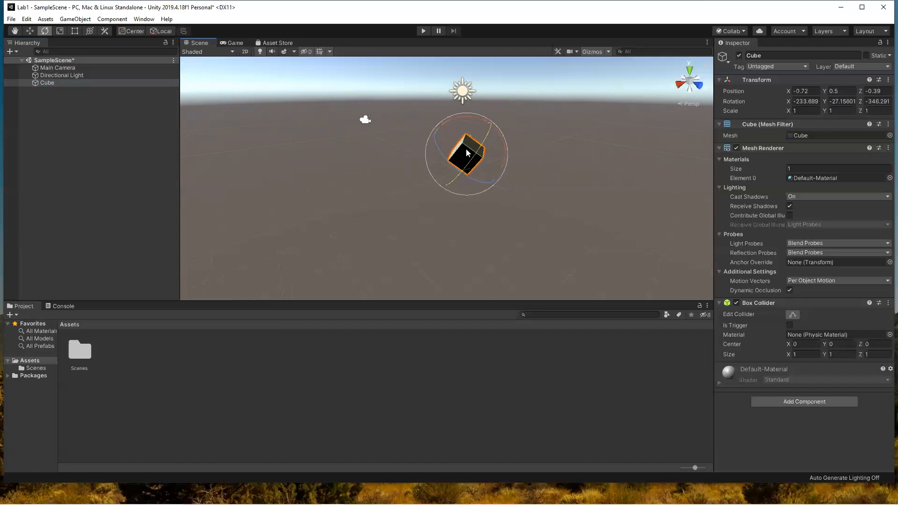
pyautogui.hotkey('ctrl', 'z')
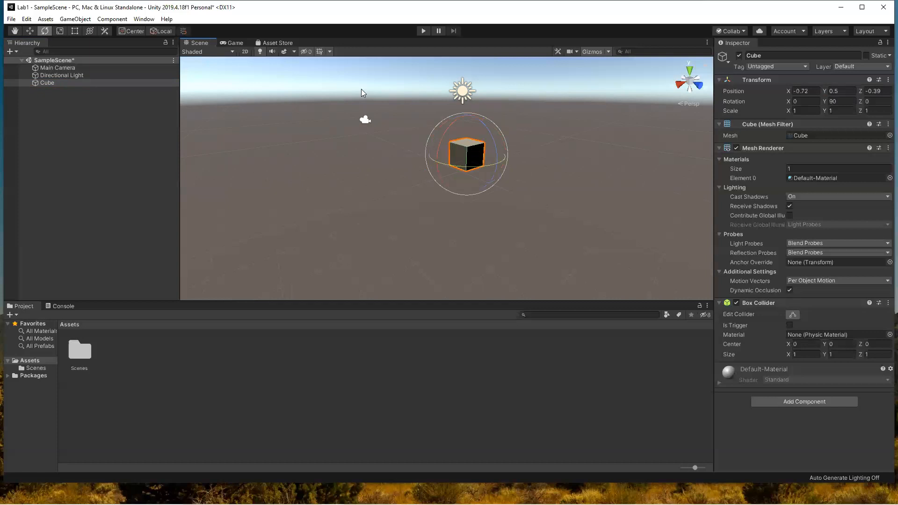
pyautogui.moveTo(480, 121); pyautogui.dragTo(449, 127)
pyautogui.hotkey('ctrl', 'z')
# - Enlarge the cube with the Scale tool to a scale of about 2.87 on X, 2.40 on Y and 4.75 on Z
pyautogui.click(59, 31)
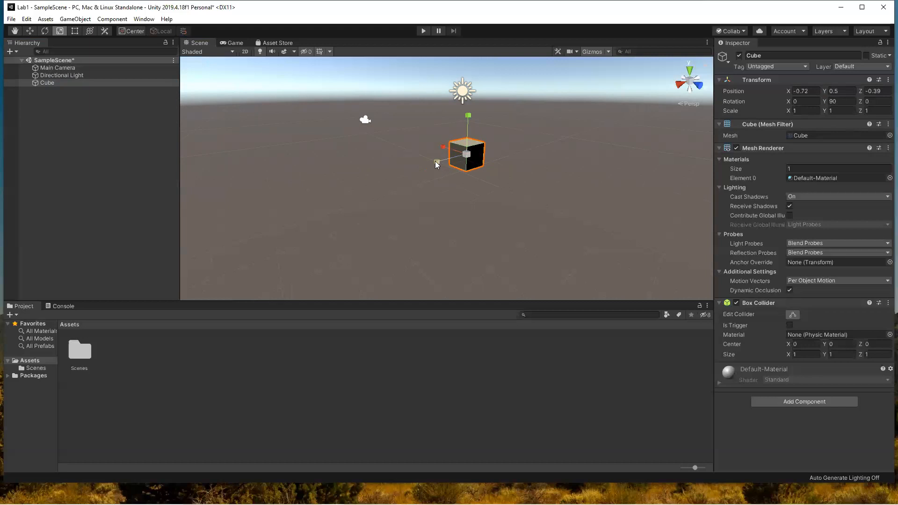
pyautogui.moveTo(435, 161); pyautogui.dragTo(375, 205)
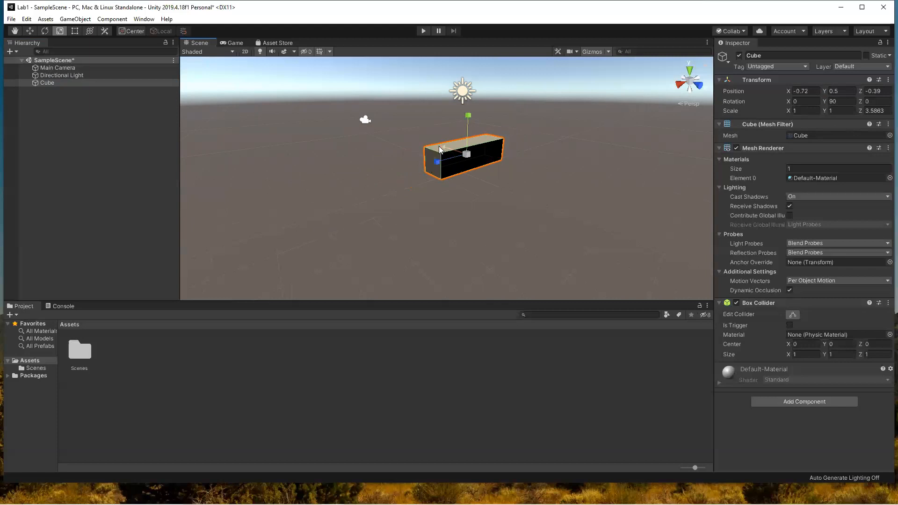
pyautogui.moveTo(442, 146); pyautogui.dragTo(480, 167)
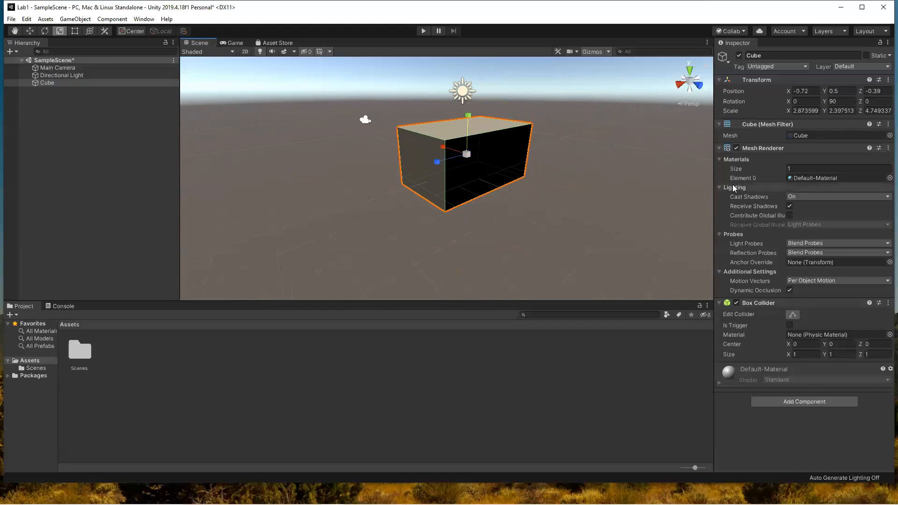
# - Set the cube's scale to 1 on X, Y and Z, and deselect the cube
pyautogui.click(800, 111)
pyautogui.write('1')
pyautogui.press('Tab')
pyautogui.write('1')
pyautogui.press('Tab')
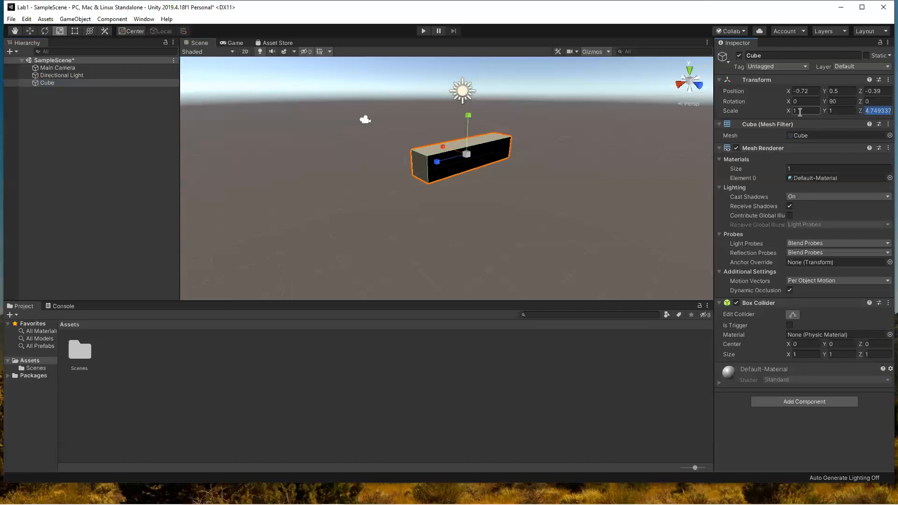
pyautogui.write('1')
pyautogui.click(571, 149)
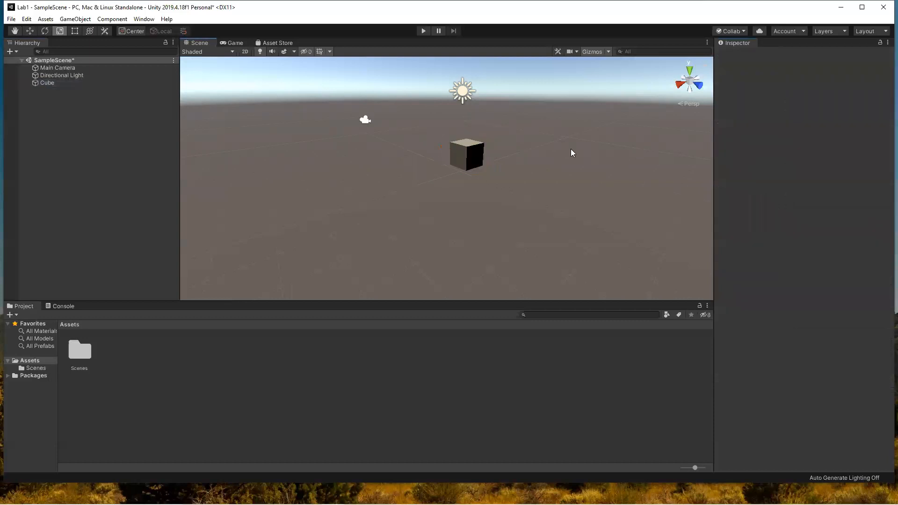
# - Examine the settings of the cube's Default-Material and return to the cube's properties
pyautogui.click(41, 81)
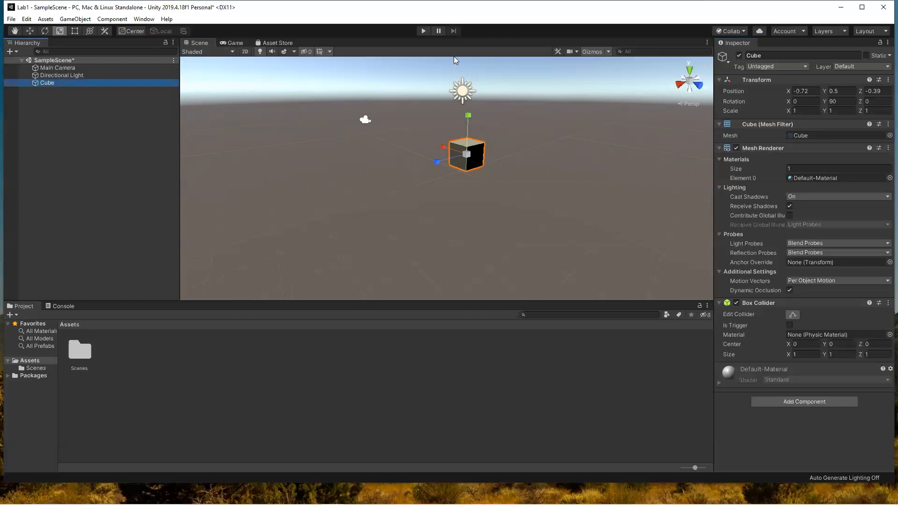
pyautogui.doubleClick(814, 178)
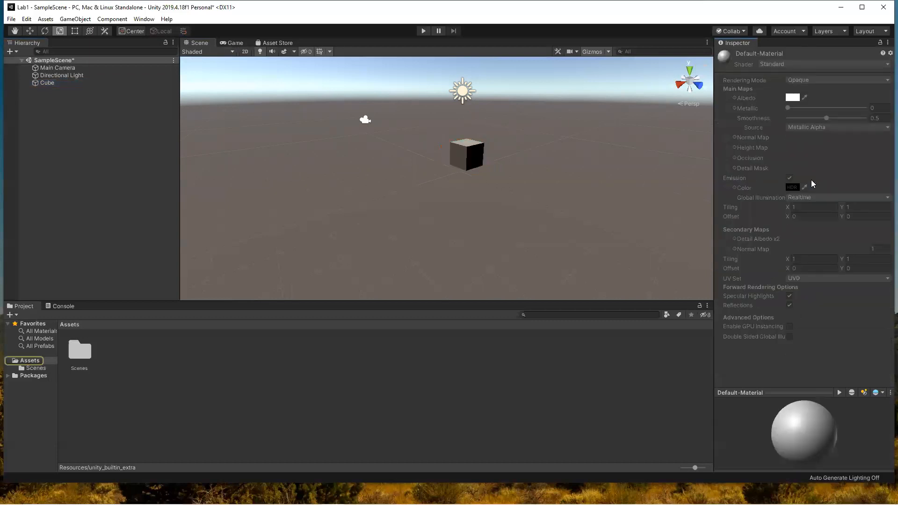
pyautogui.click(45, 82)
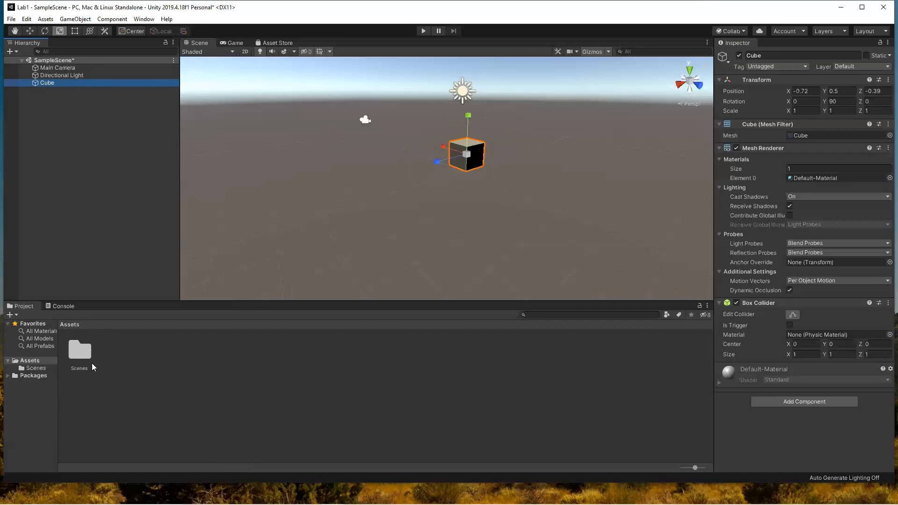
# - Show the project's Assets folder in File Explorer and close that window again
pyautogui.rightClick(34, 358)
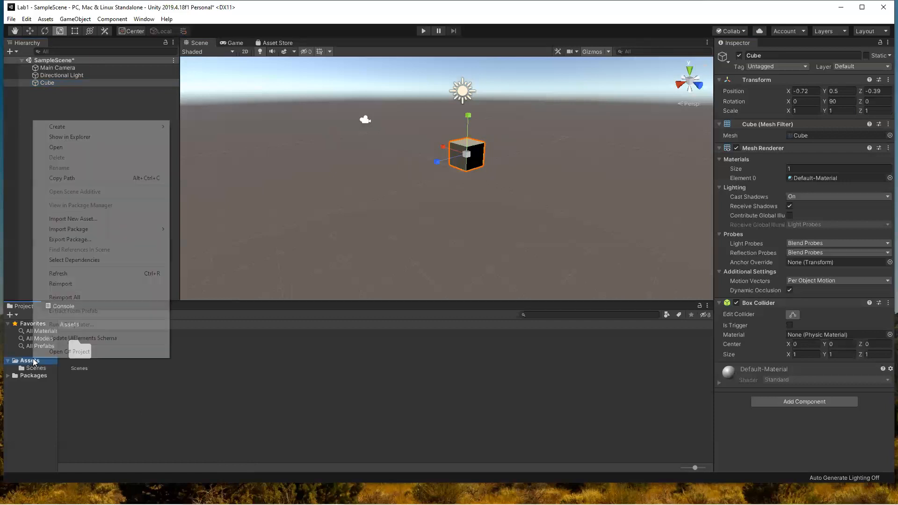
pyautogui.click(99, 137)
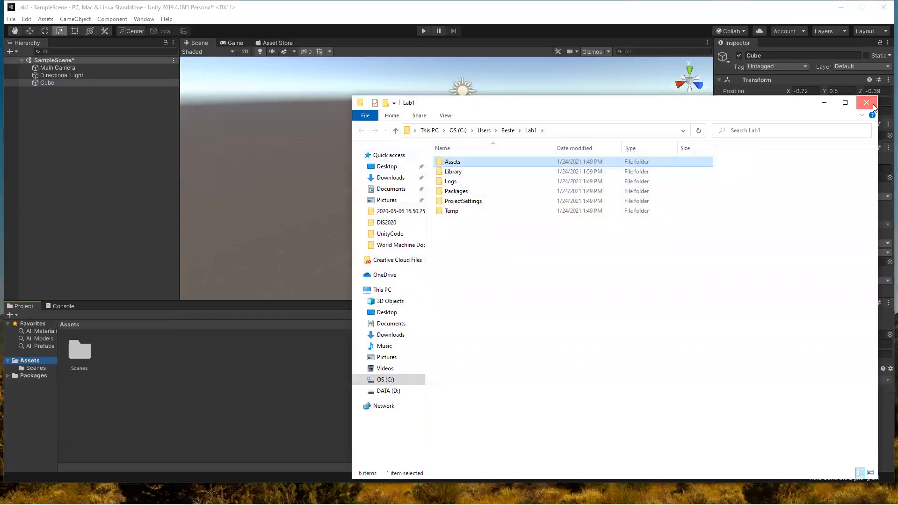
pyautogui.click(866, 102)
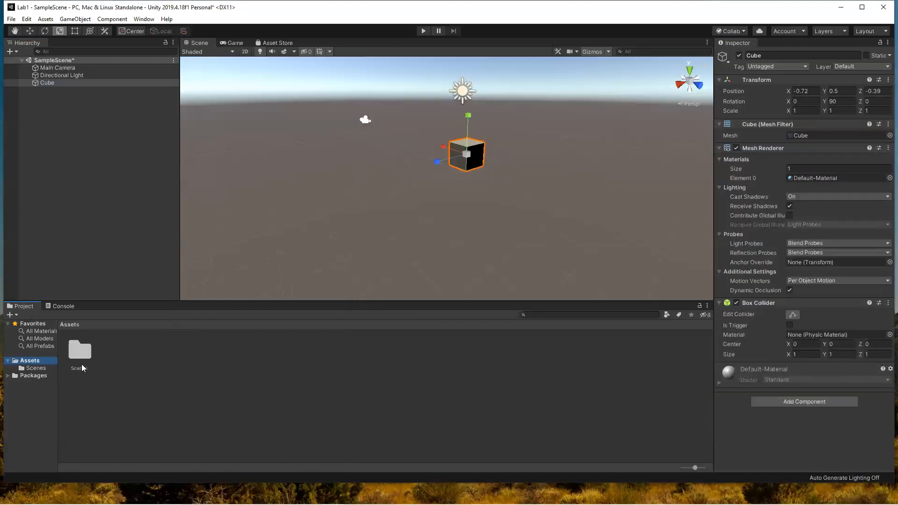
# - Create a folder named Materials inside Assets
pyautogui.rightClick(130, 359)
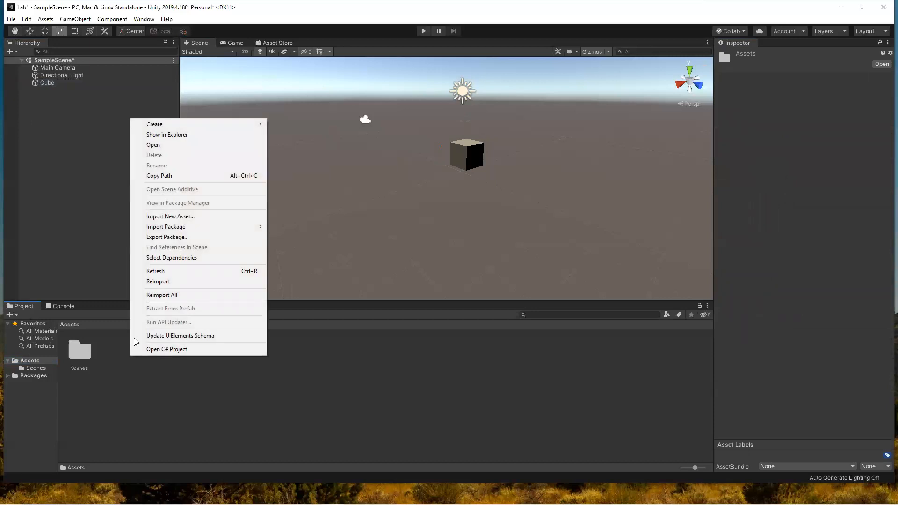
pyautogui.moveTo(232, 129)
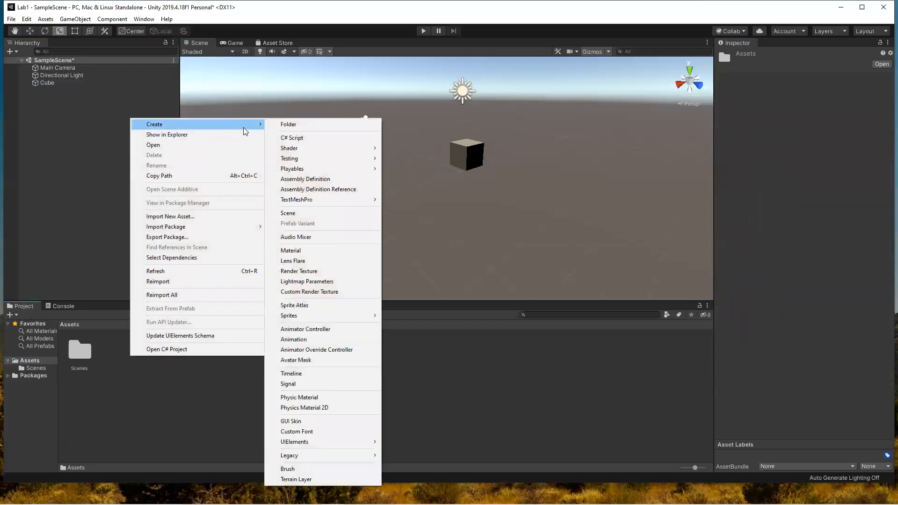
pyautogui.click(303, 125)
pyautogui.write('Materials')
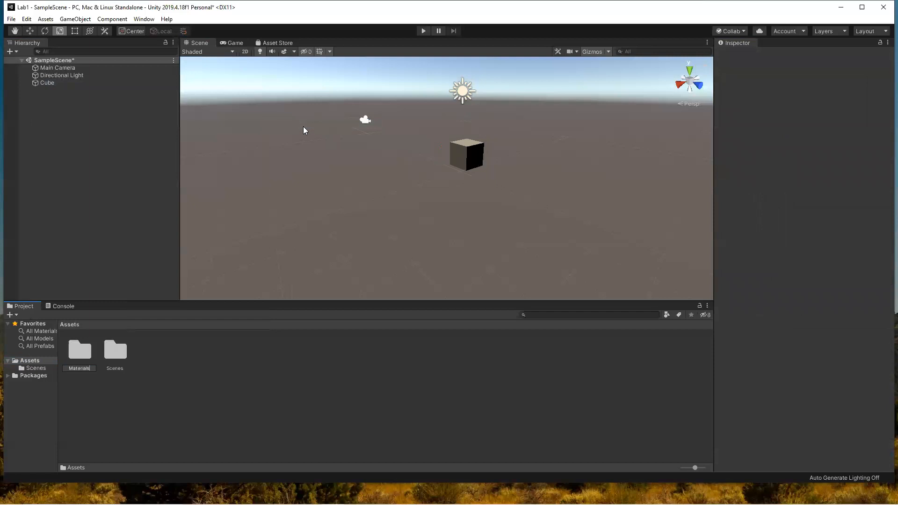
pyautogui.press('Return')
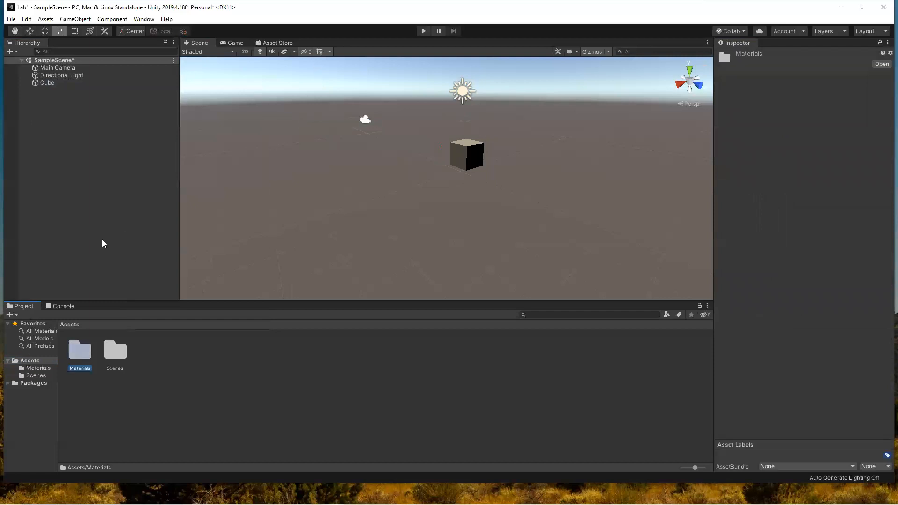
# - Create a material named Cube inside the Materials folder
pyautogui.doubleClick(75, 357)
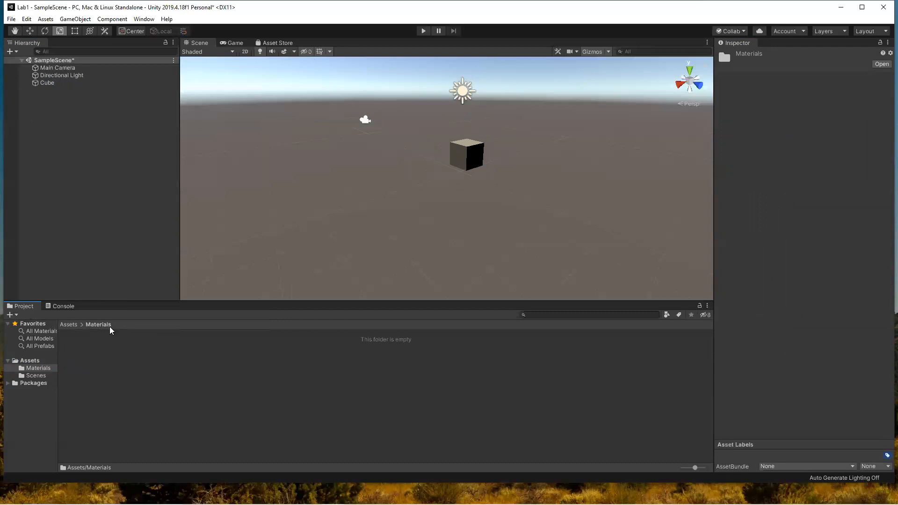
pyautogui.rightClick(112, 361)
pyautogui.moveTo(159, 132)
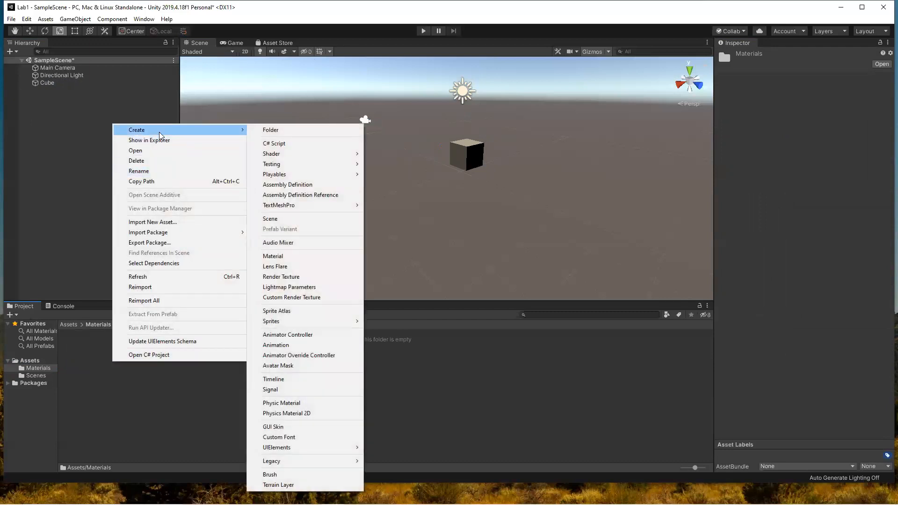
pyautogui.click(284, 256)
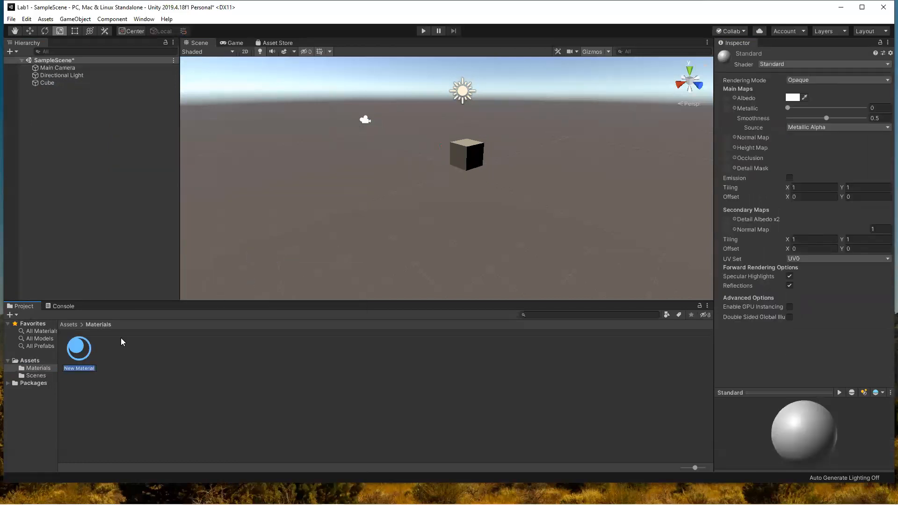
pyautogui.write('Cube')
pyautogui.press('Return')
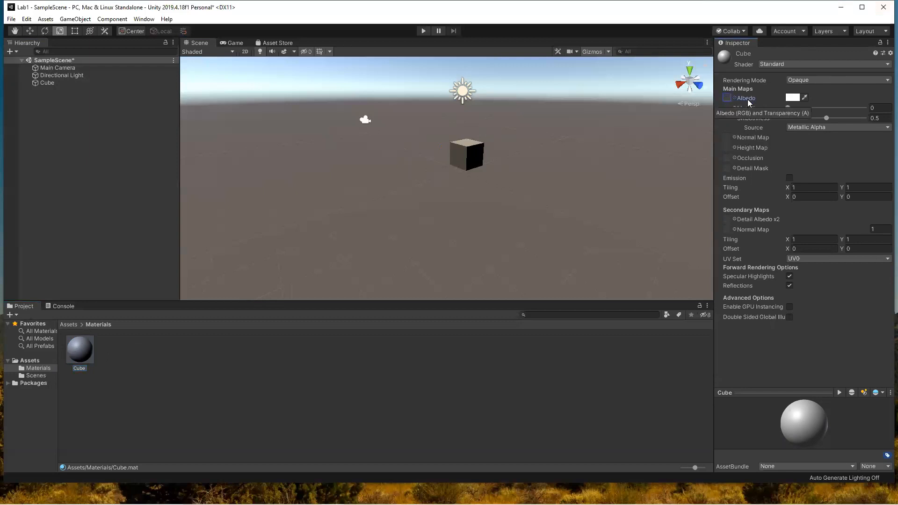
# - Set the Cube material's albedo colour to the red EF2626
pyautogui.click(792, 99)
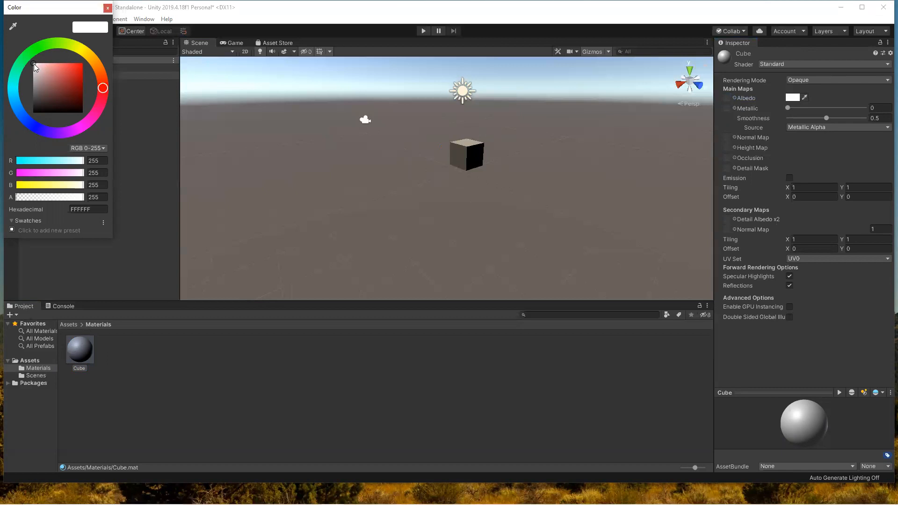
pyautogui.moveTo(34, 63)
pyautogui.mouseDown()
pyautogui.moveTo(67, 75)
pyautogui.moveTo(75, 67)
pyautogui.mouseUp()
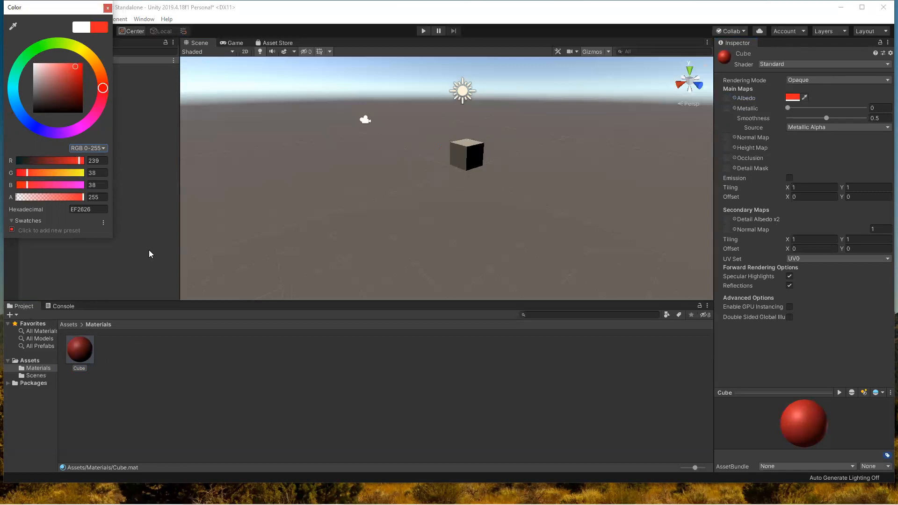
pyautogui.click(108, 7)
# - Apply the red Cube material to the cube in the scene and show the cube's properties
pyautogui.moveTo(77, 349); pyautogui.dragTo(441, 144)
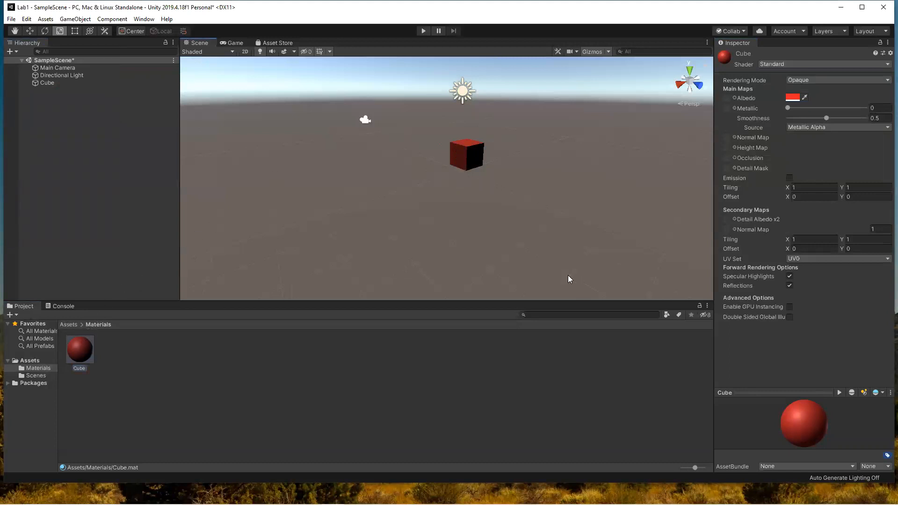
pyautogui.scroll(4, 525, 242)
pyautogui.moveTo(524, 242); pyautogui.dragTo(464, 242, button='middle')
pyautogui.scroll(-1, 439, 241)
pyautogui.scroll(-3, 480, 252)
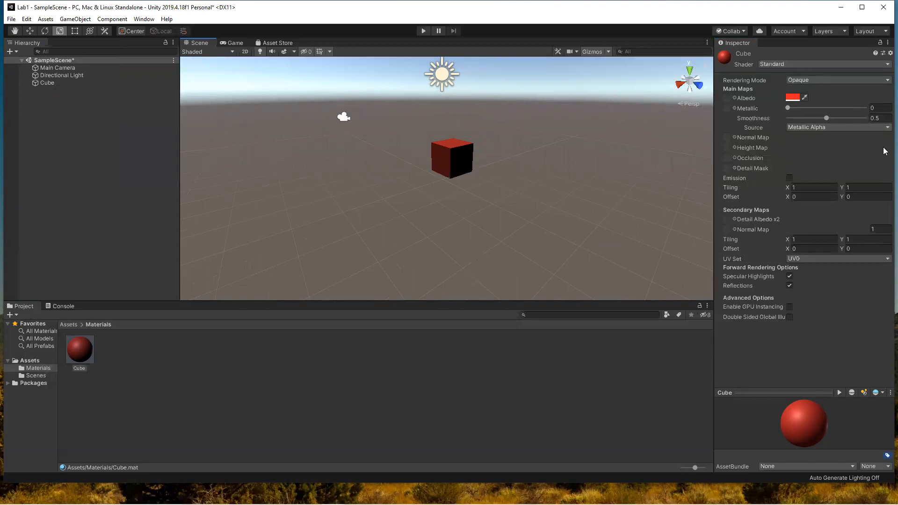
pyautogui.click(40, 84)
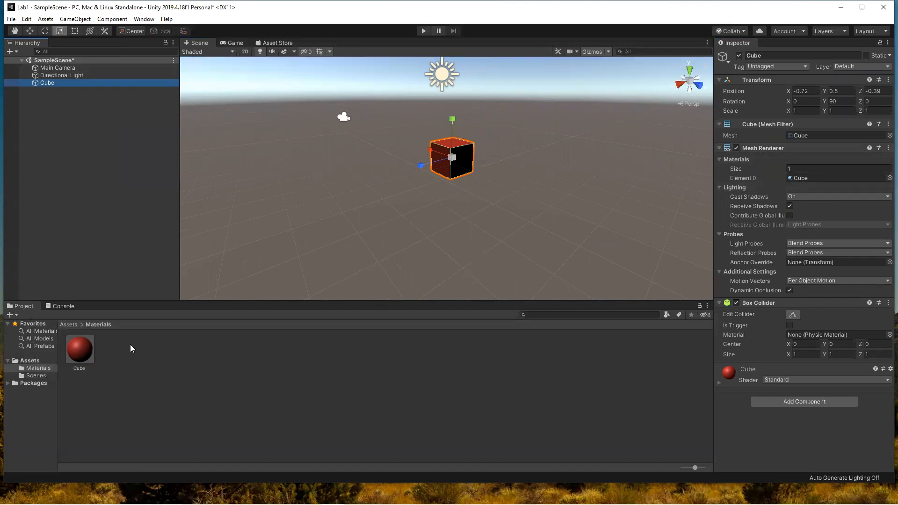
# - Select the Main Camera and examine its settings, preview and position relative to the cube in the scene
pyautogui.click(66, 68)
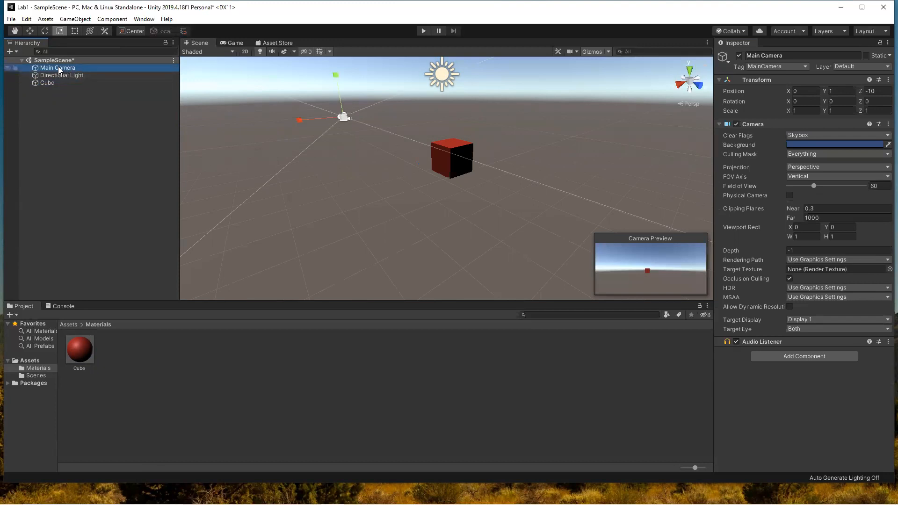
pyautogui.moveTo(322, 192); pyautogui.dragTo(379, 189)
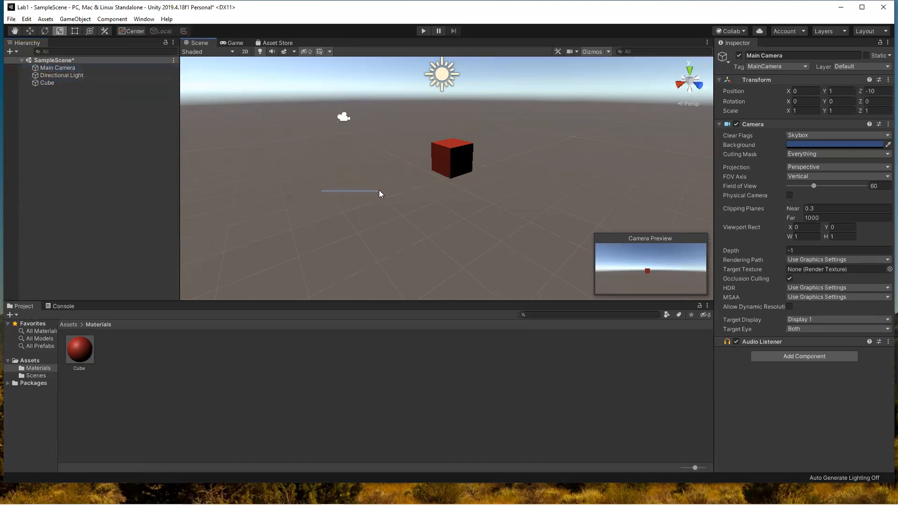
pyautogui.click(104, 69)
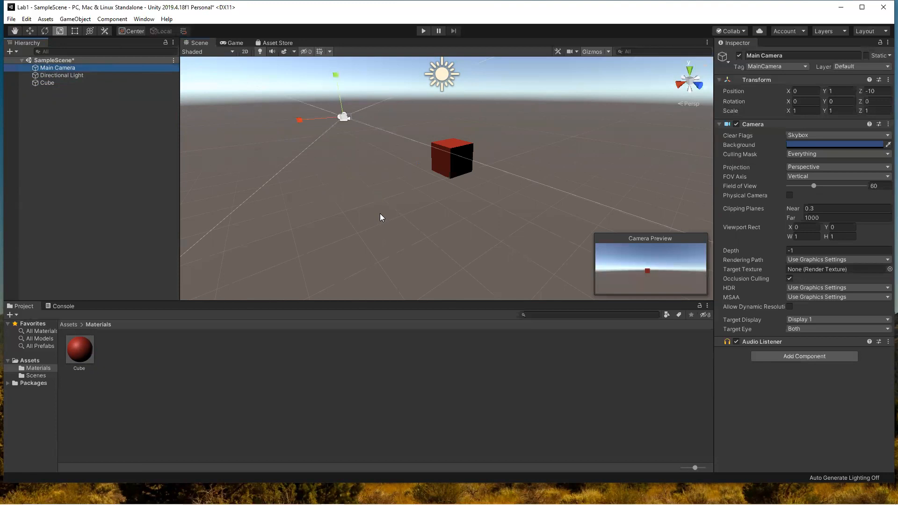
pyautogui.moveTo(346, 203)
pyautogui.mouseDown()
pyautogui.moveTo(388, 206)
pyautogui.moveTo(357, 206)
pyautogui.mouseUp()
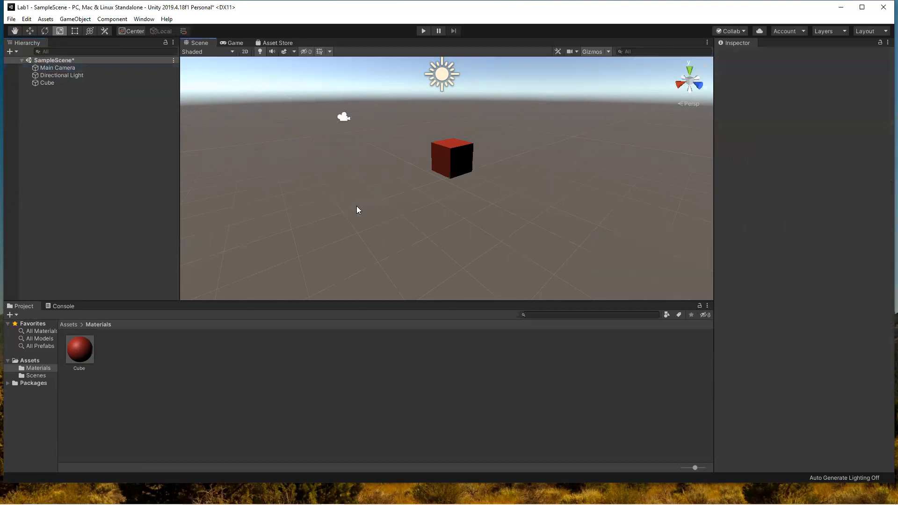
pyautogui.click(81, 69)
pyautogui.rightClick(302, 197)
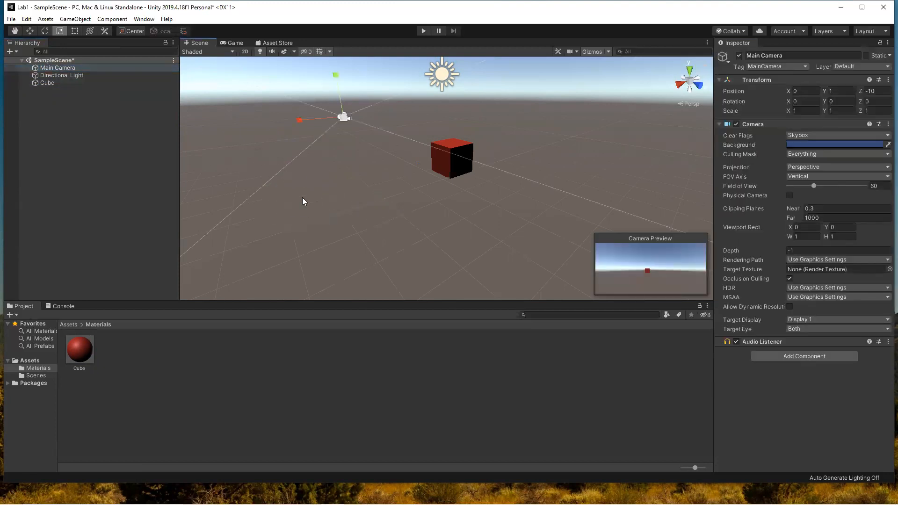
pyautogui.moveTo(301, 196); pyautogui.dragTo(383, 202, button='right')
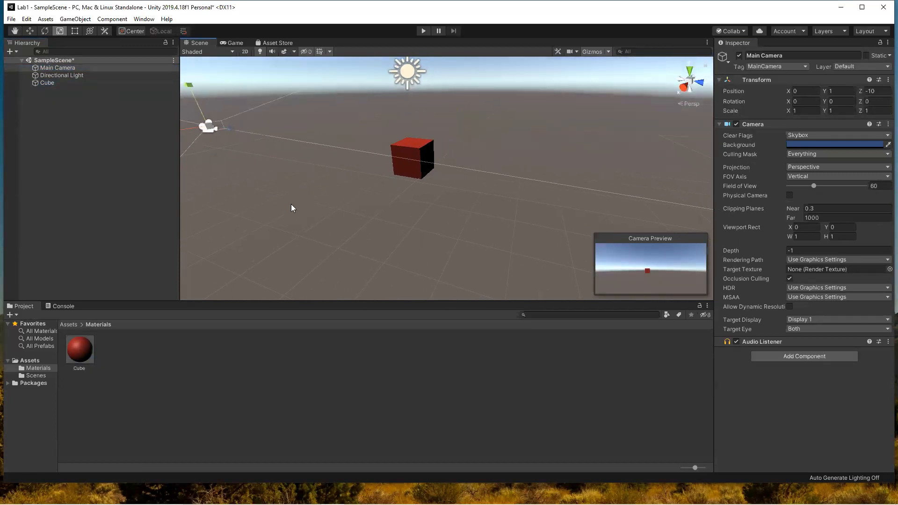
# - Examine the Main Camera's full viewing volume around the cube, from farther away and at a lower angle
pyautogui.click(15, 31)
pyautogui.moveTo(243, 167); pyautogui.dragTo(514, 150)
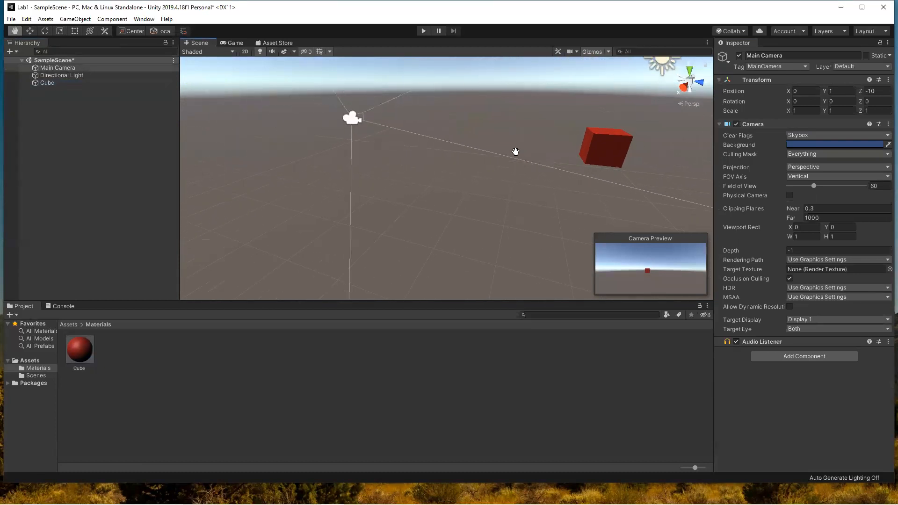
pyautogui.scroll(-2, 447, 185)
pyautogui.scroll(-5, 447, 185)
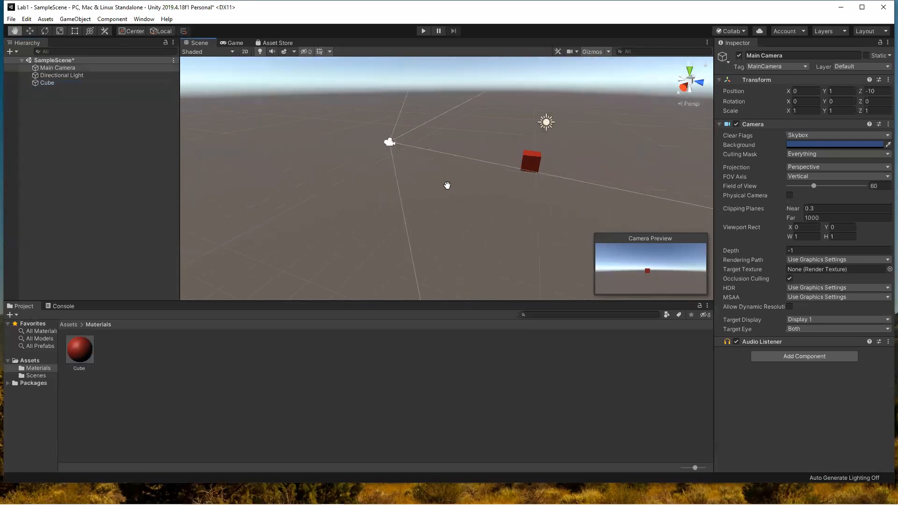
pyautogui.scroll(-4, 445, 185)
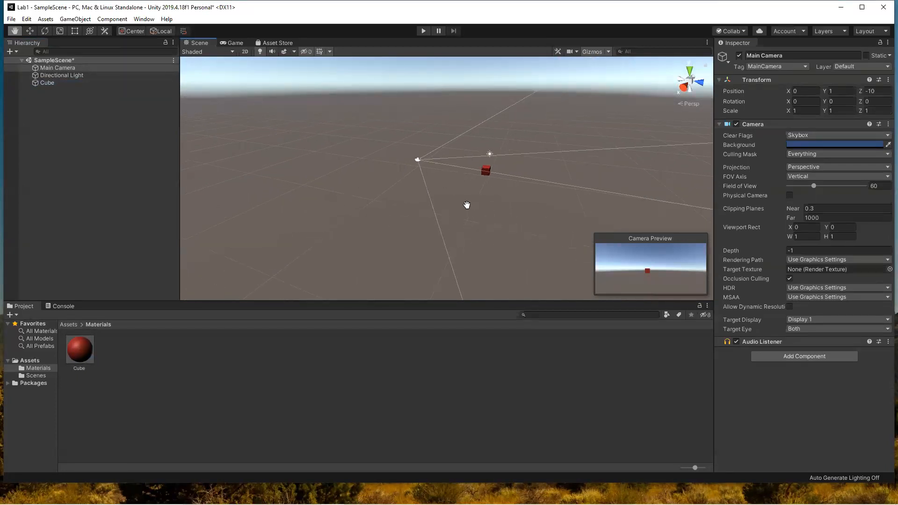
pyautogui.keyDown('alt'); pyautogui.moveTo(467, 205); pyautogui.dragTo(505, 152); pyautogui.keyUp('alt')
pyautogui.keyDown('alt'); pyautogui.moveTo(514, 157); pyautogui.dragTo(500, 177); pyautogui.keyUp('alt')
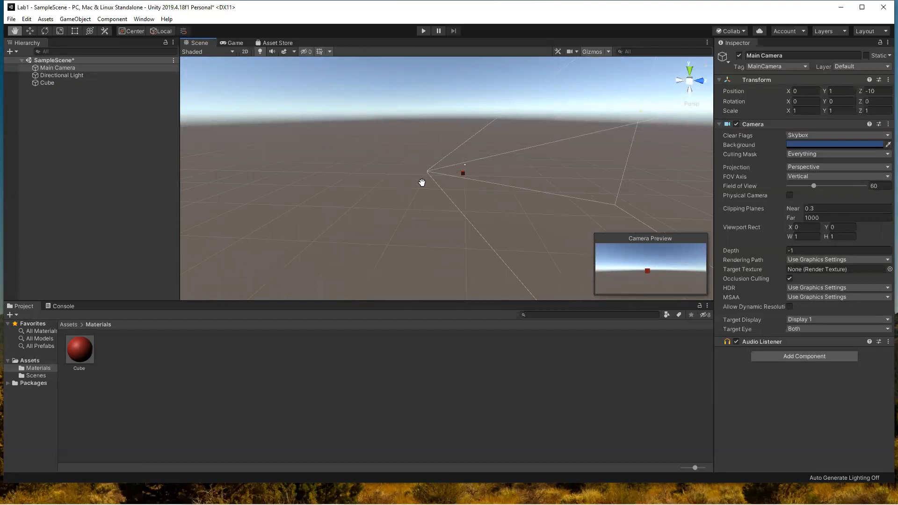
pyautogui.scroll(6, 473, 225)
pyautogui.scroll(2, 457, 222)
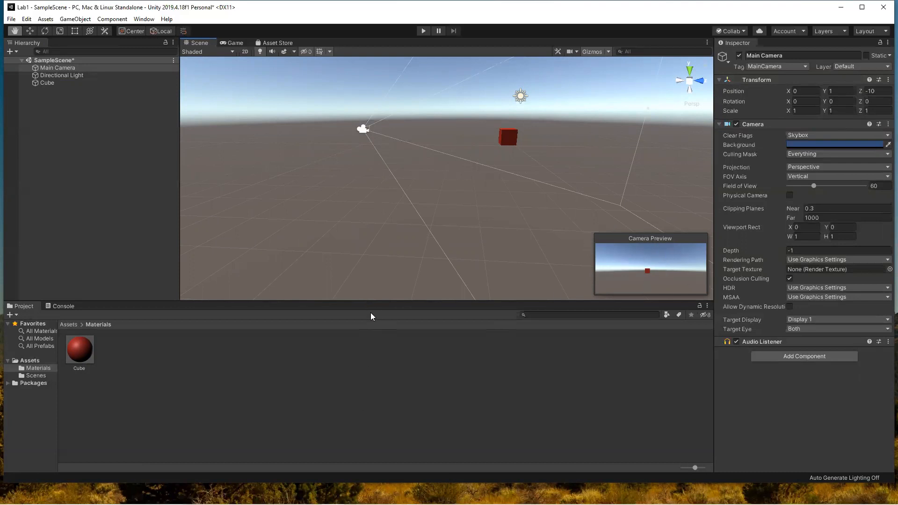
# - Enlarge the Scene view area and check the cube in the Game view before returning to the Scene view
pyautogui.moveTo(371, 302); pyautogui.dragTo(370, 366)
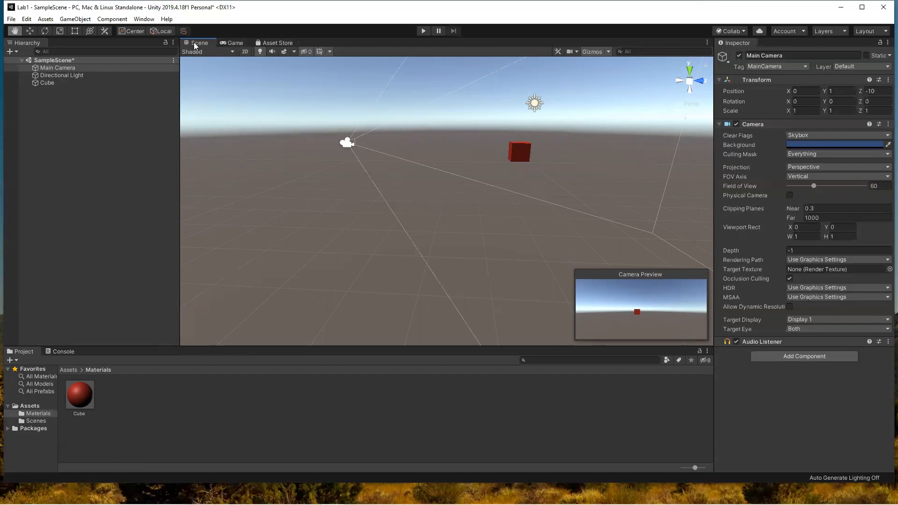
pyautogui.click(230, 44)
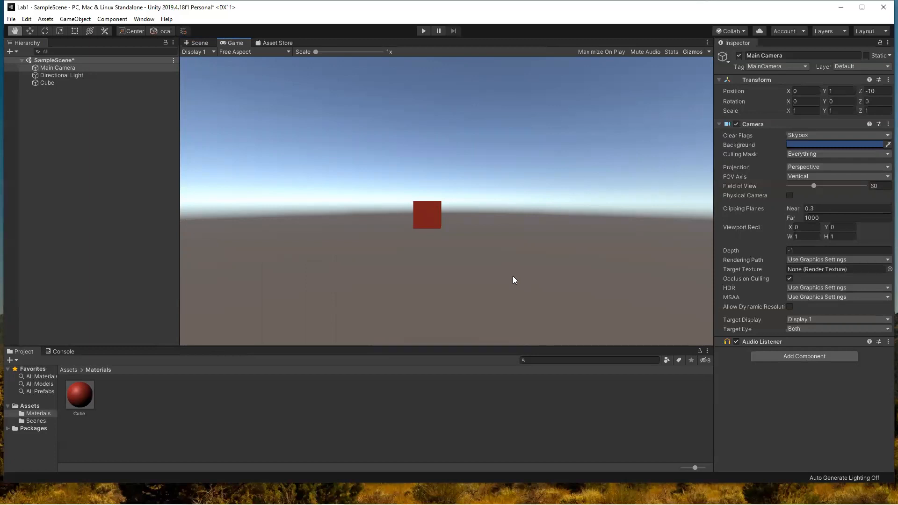
pyautogui.click(202, 43)
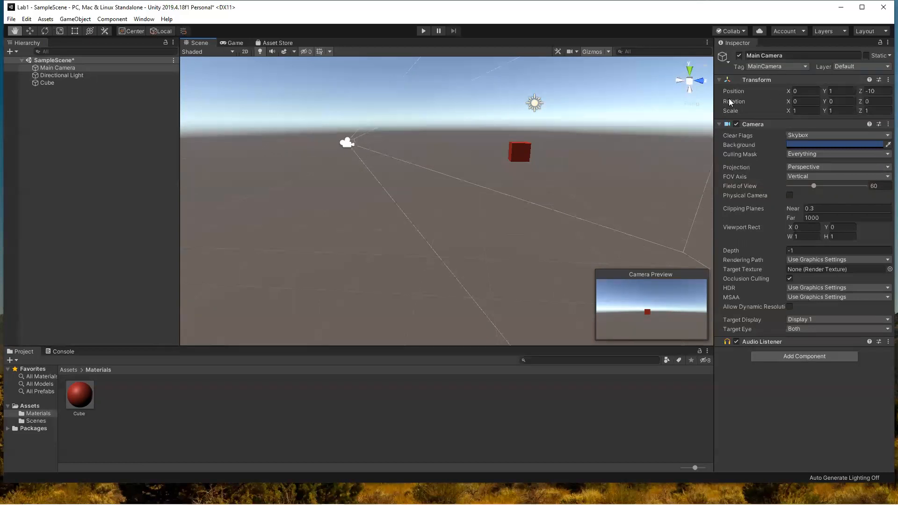
# - Try moving the Main Camera toward the cube to about Y 0.89, Z -9.19, and undo the moves
pyautogui.scroll(2, 344, 162)
pyautogui.moveTo(343, 162); pyautogui.dragTo(370, 223)
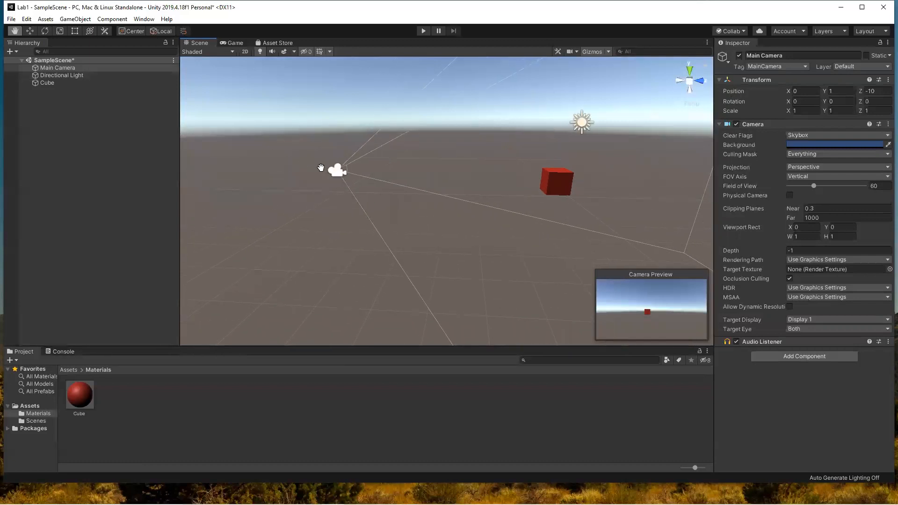
pyautogui.click(30, 32)
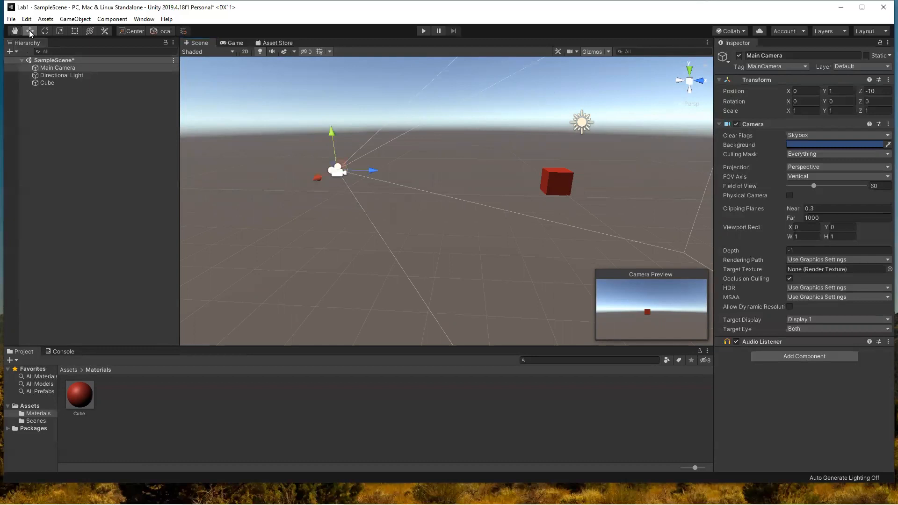
pyautogui.moveTo(375, 171)
pyautogui.mouseDown()
pyautogui.moveTo(479, 178)
pyautogui.moveTo(292, 169)
pyautogui.moveTo(371, 172)
pyautogui.mouseUp()
pyautogui.moveTo(351, 134); pyautogui.dragTo(379, 133)
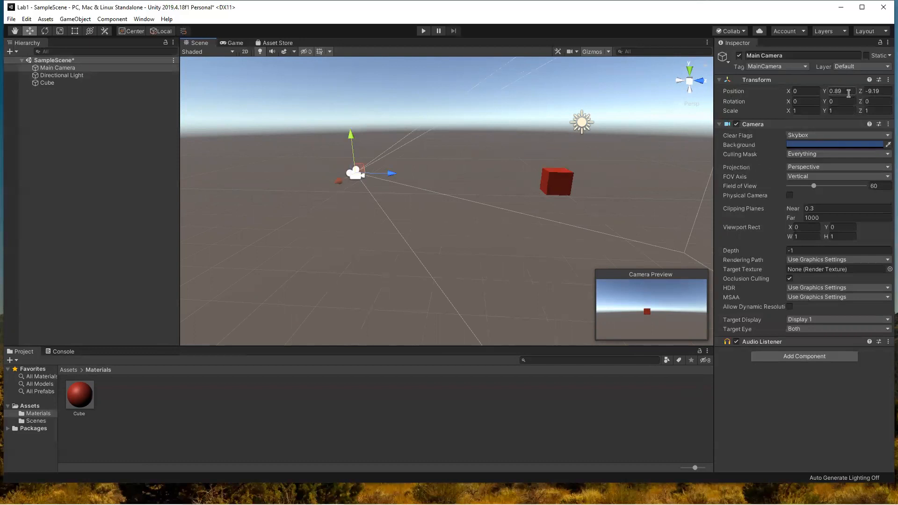
pyautogui.hotkey('ctrl', 'z')
pyautogui.hotkey('ctrl', 'z')
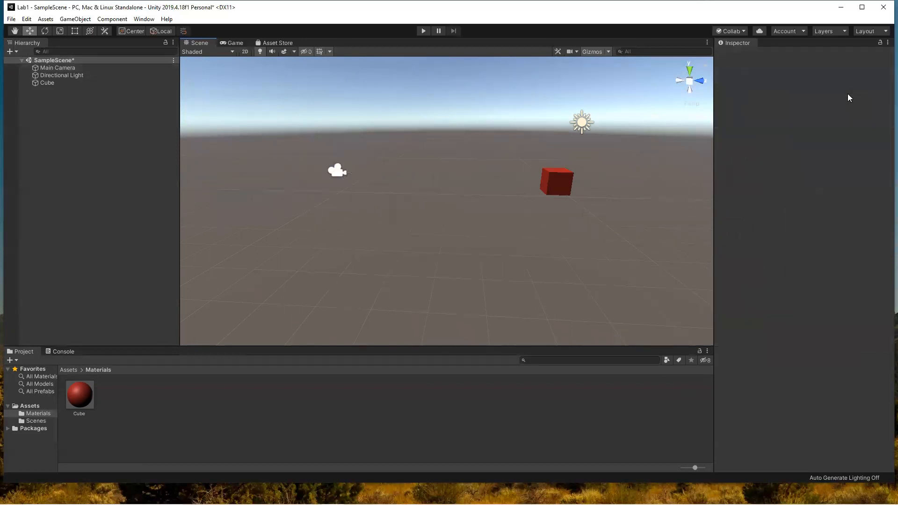
# - Reselect the Main Camera, try rotating it to about 4.293, -6.465, -0.486, and undo the rotation
pyautogui.click(55, 68)
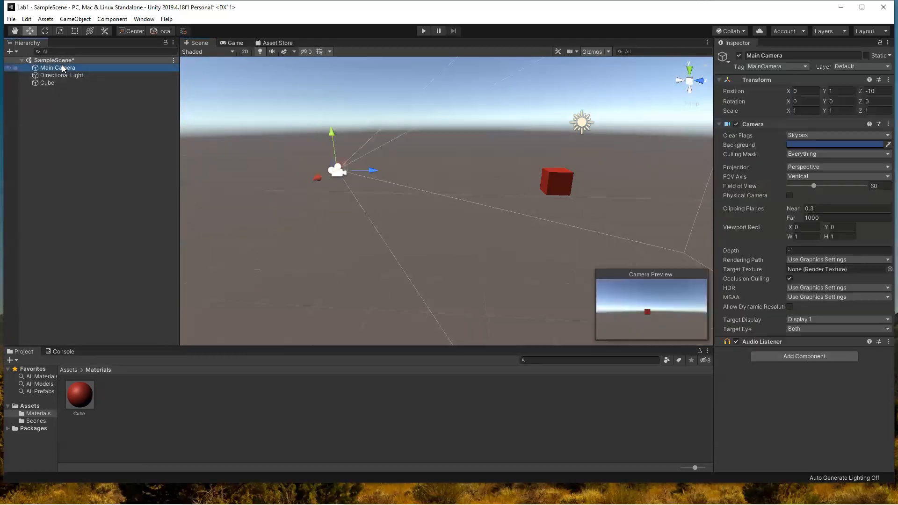
pyautogui.click(877, 90)
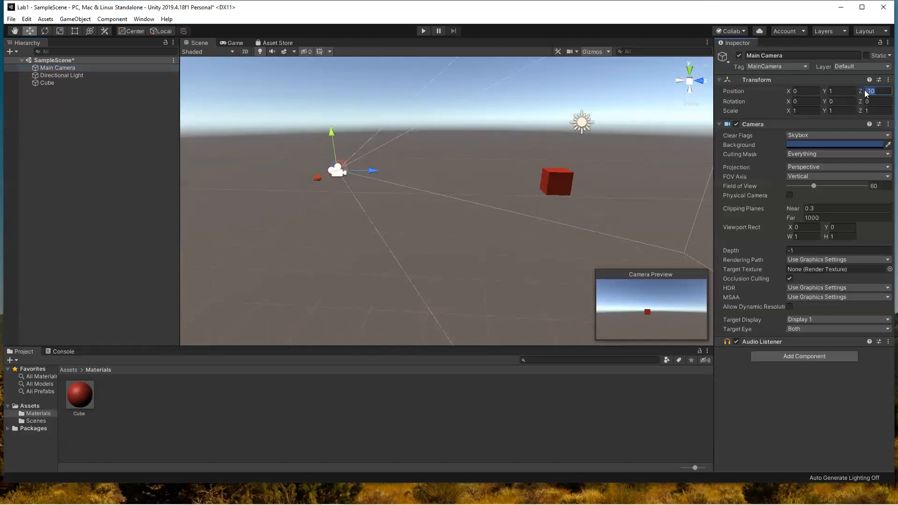
pyautogui.click(844, 92)
pyautogui.click(43, 31)
pyautogui.moveTo(363, 149); pyautogui.dragTo(361, 171)
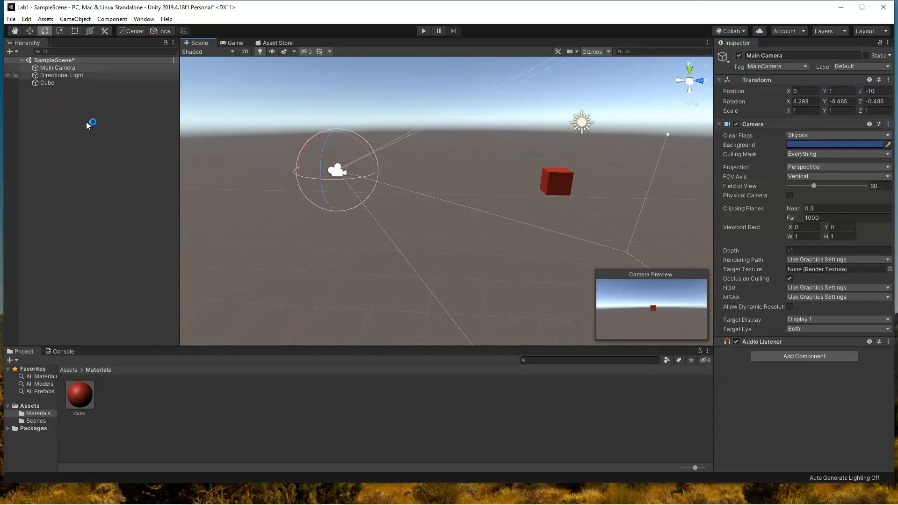
pyautogui.hotkey('ctrl', 'z')
pyautogui.hotkey('ctrl', 'z')
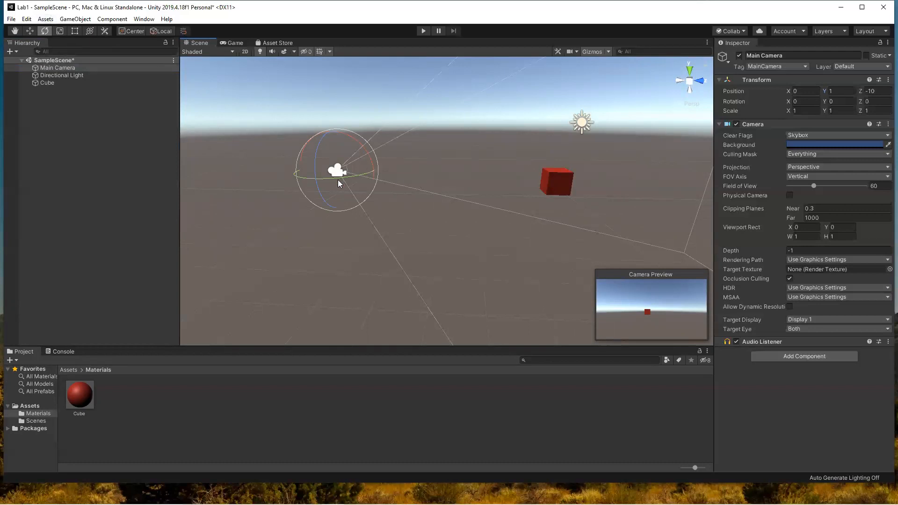
# - Turn the Directional Light's Light component off and on again, try rotating the light, and undo the rotation
pyautogui.click(58, 76)
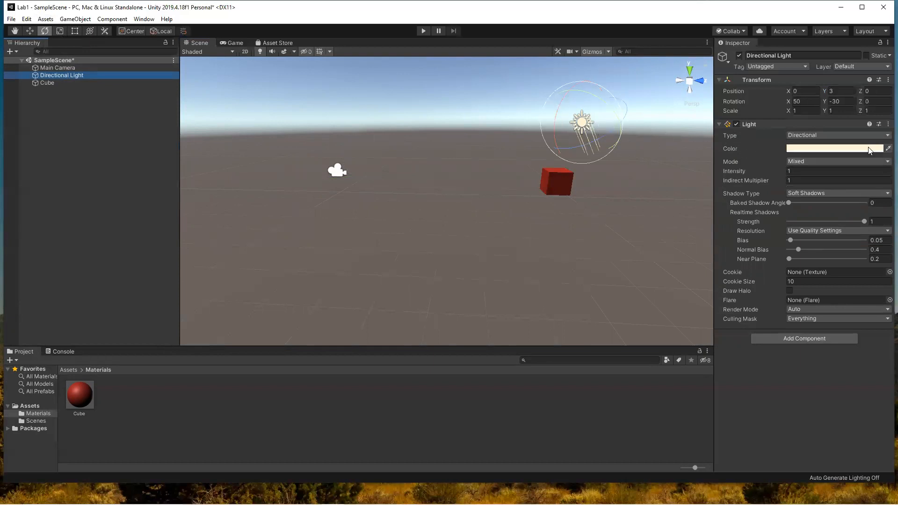
pyautogui.click(736, 124)
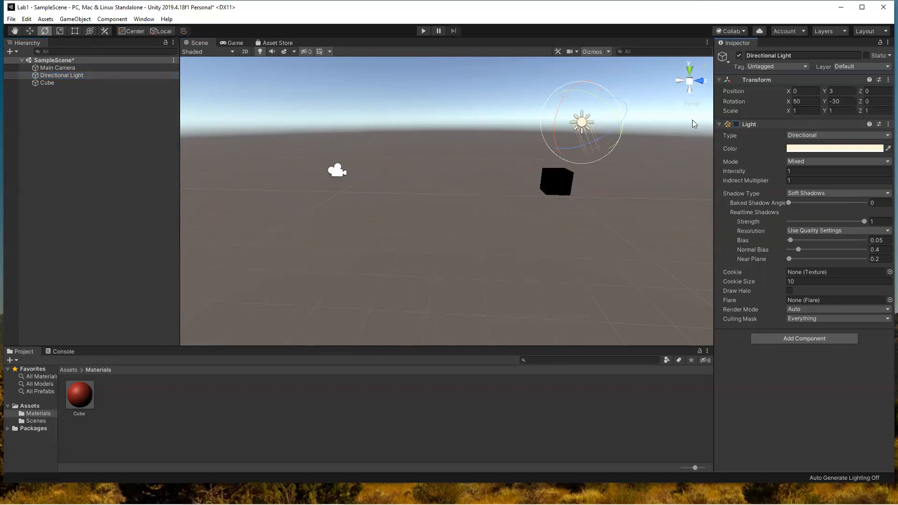
pyautogui.click(736, 125)
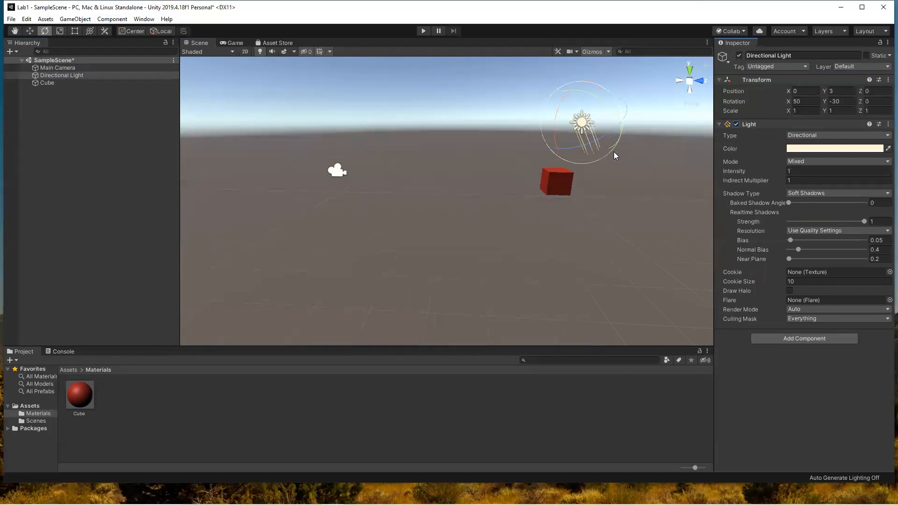
pyautogui.moveTo(609, 152); pyautogui.dragTo(595, 54)
pyautogui.hotkey('ctrl', 'z')
# - Save the scene and look over the available save commands
pyautogui.hotkey('ctrl', 's')
pyautogui.click(11, 19)
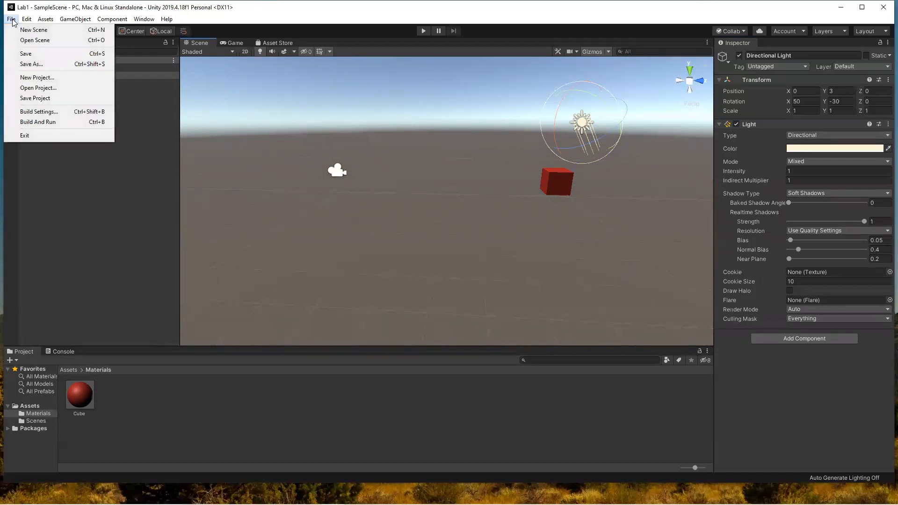
pyautogui.click(201, 171)
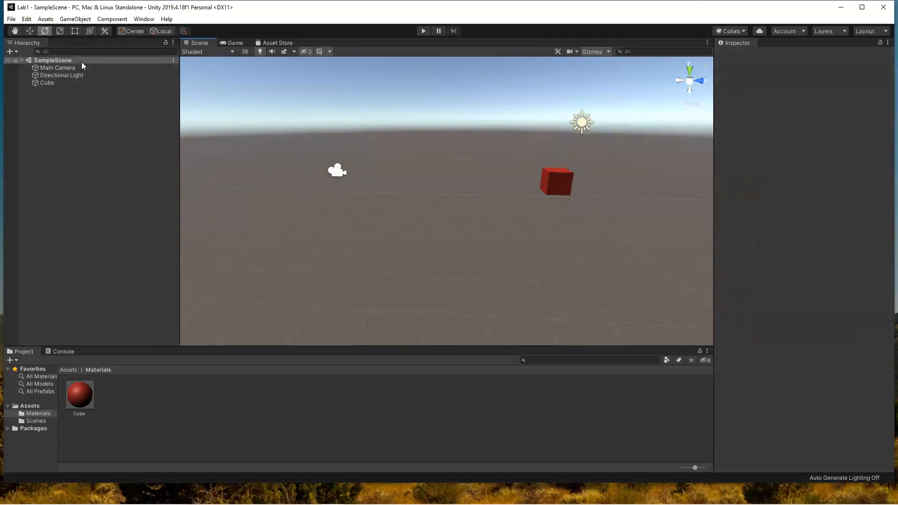
# - Move the cube along the Z axis toward the camera to about Z -2.63
pyautogui.click(555, 183)
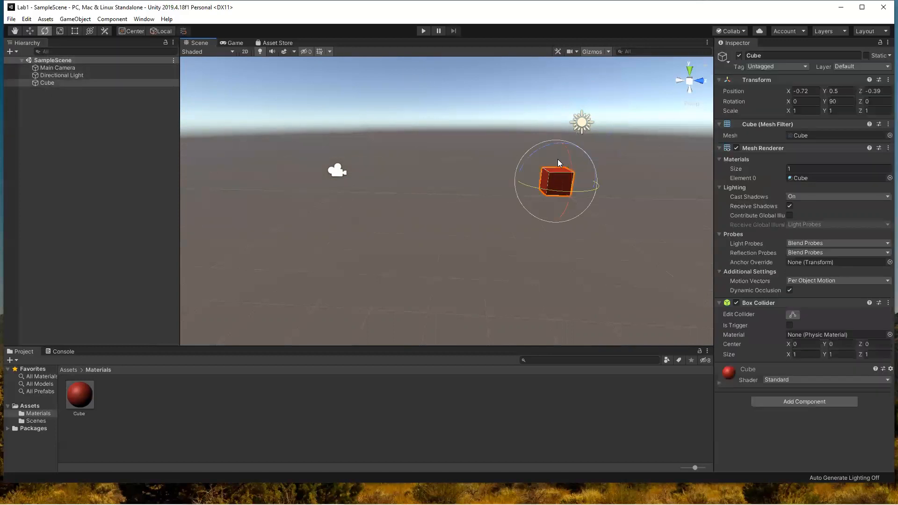
pyautogui.click(26, 31)
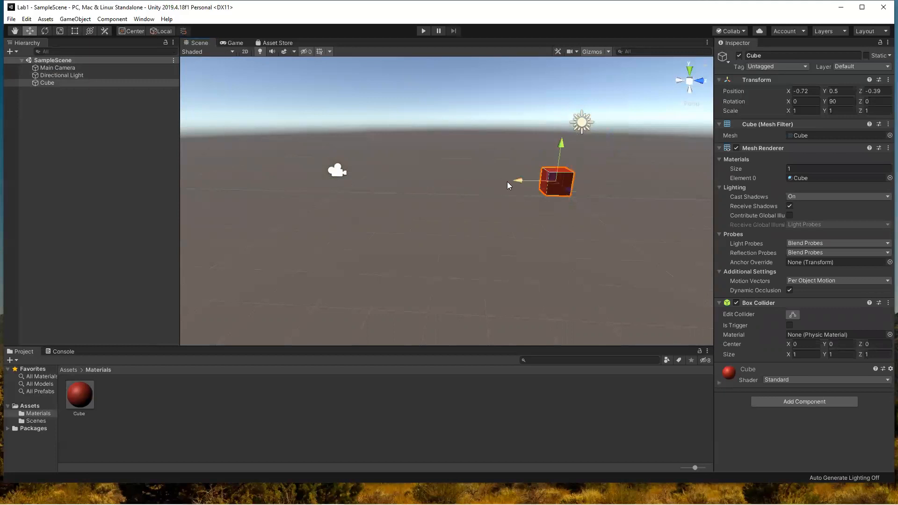
pyautogui.moveTo(514, 179); pyautogui.dragTo(466, 180)
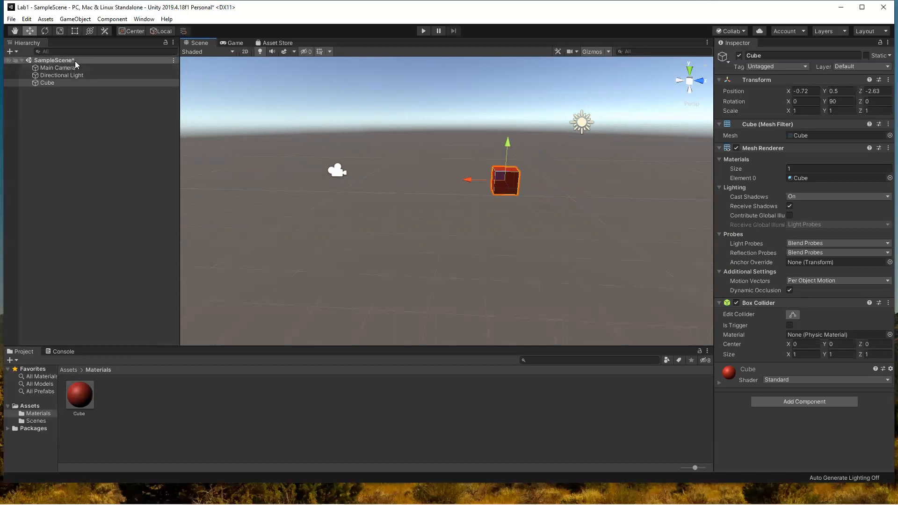
# - Undo the cube's last move, and test-run the scene in Play mode before stopping it
pyautogui.hotkey('ctrl', 'z')
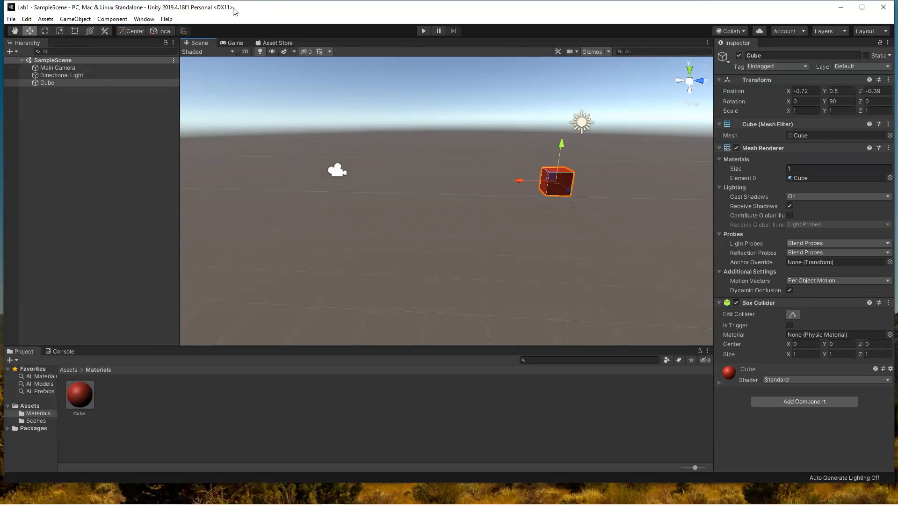
pyautogui.moveTo(234, 11); pyautogui.dragTo(256, 54)
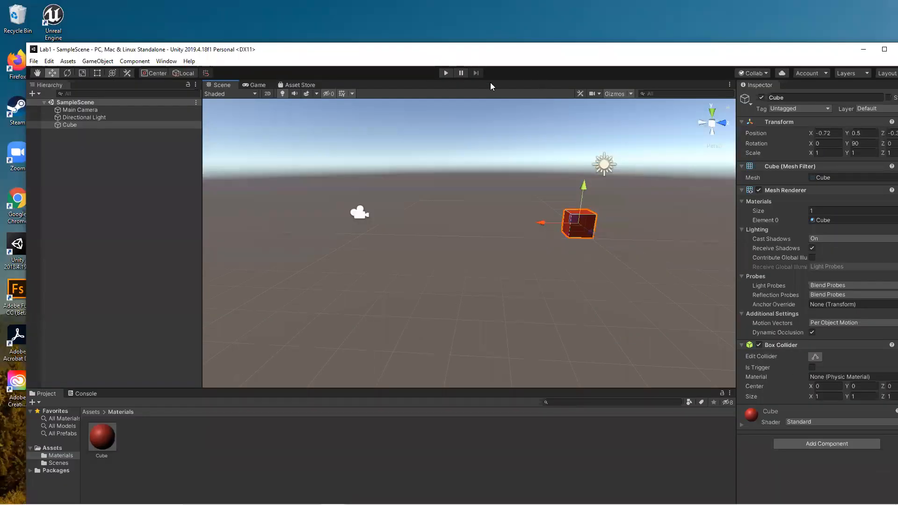
pyautogui.click(444, 78)
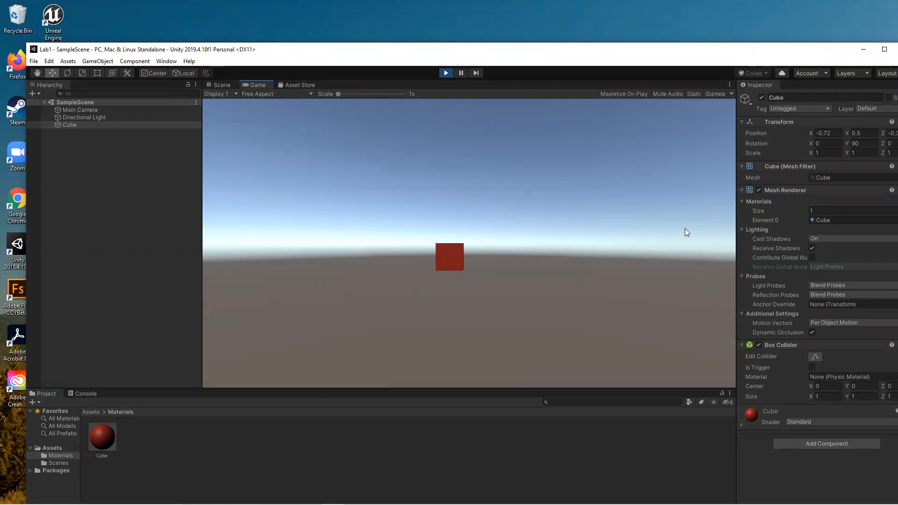
pyautogui.click(446, 74)
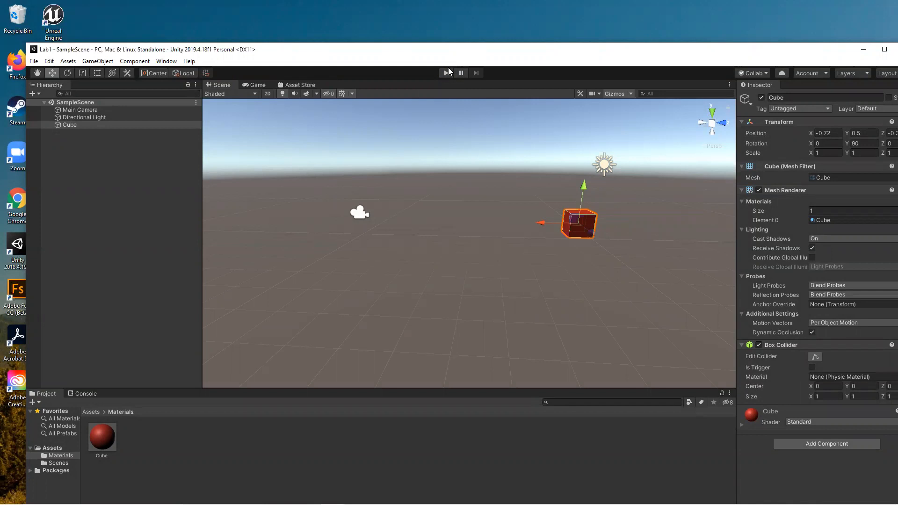
# - Select the cube and turn its Box Collider component off and on again
pyautogui.click(118, 122)
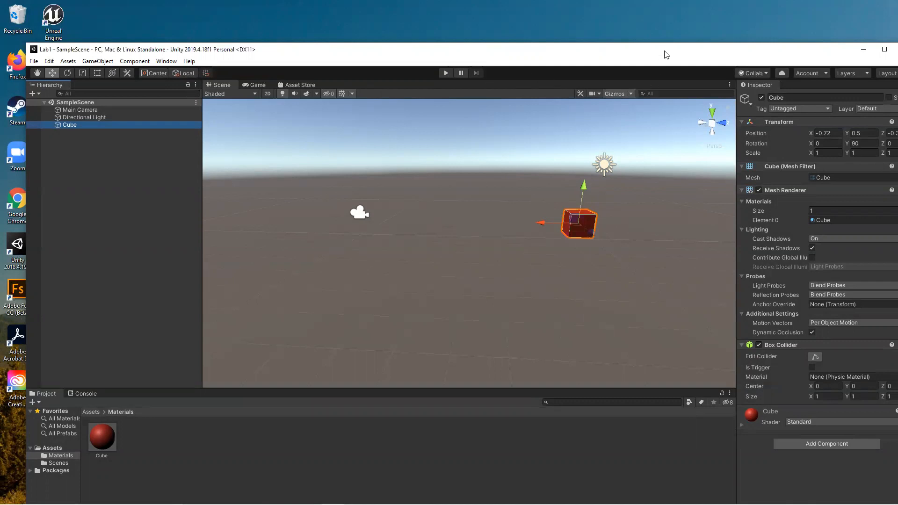
pyautogui.moveTo(666, 55); pyautogui.dragTo(666, 36)
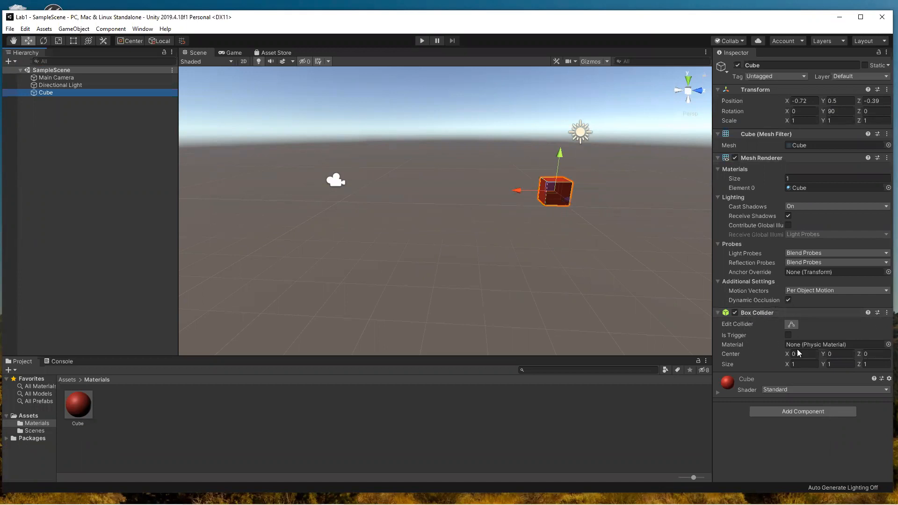
pyautogui.click(735, 312)
pyautogui.click(735, 312)
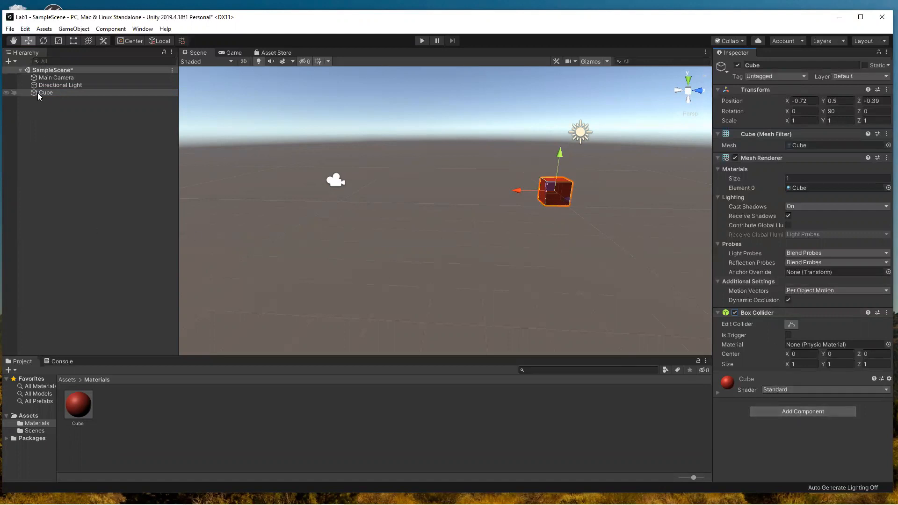
# - Add a Rigidbody component to the cube and save the scene
pyautogui.click(807, 414)
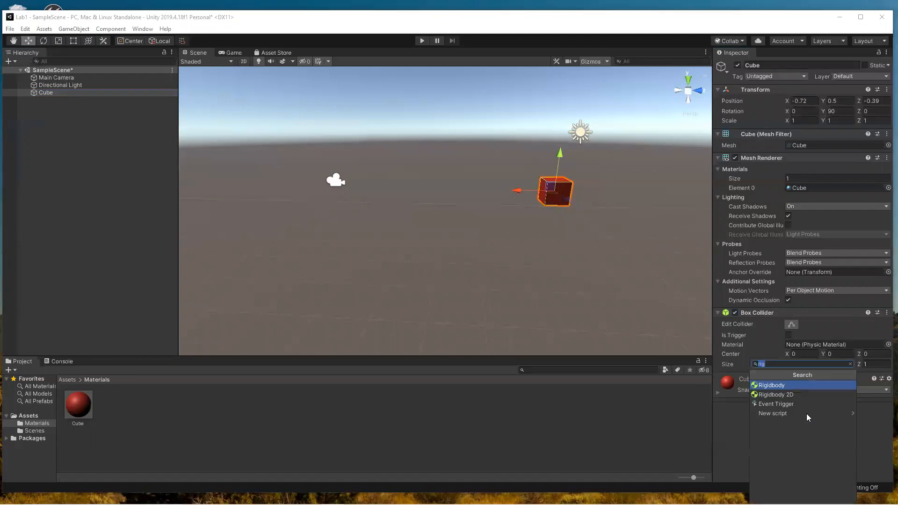
pyautogui.click(774, 364)
pyautogui.write('idbody')
pyautogui.click(786, 385)
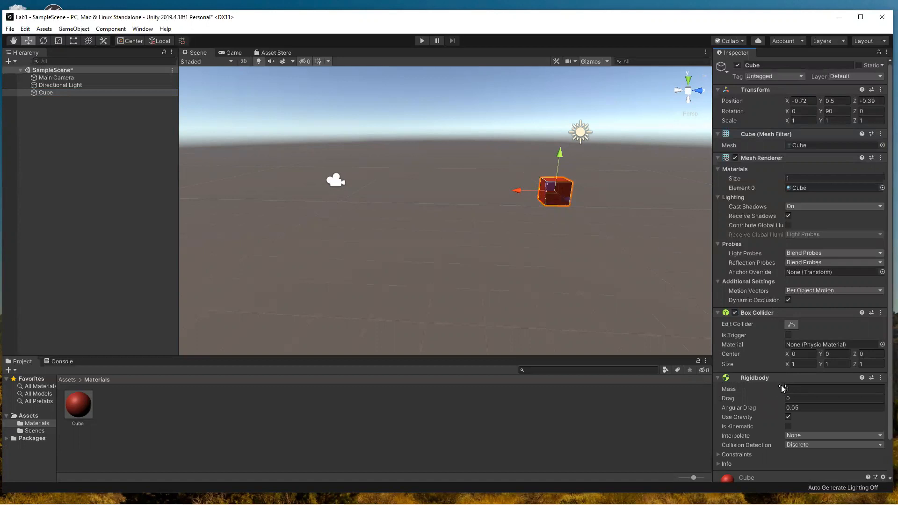
pyautogui.scroll(-2, 780, 386)
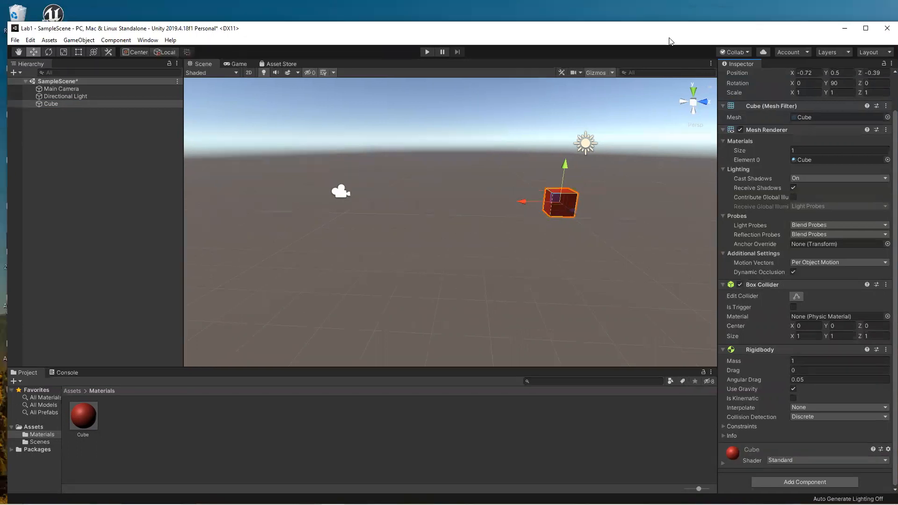
pyautogui.hotkey('ctrl', 's')
# - Play the scene to test the cube's physics, switch to the Scene view during play, and stop the run
pyautogui.click(426, 53)
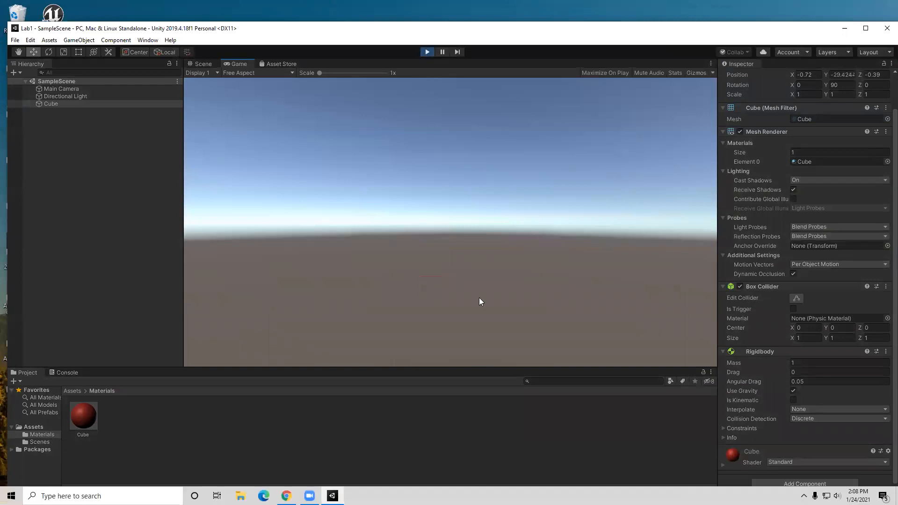
pyautogui.moveTo(472, 283); pyautogui.dragTo(470, 282, button='right')
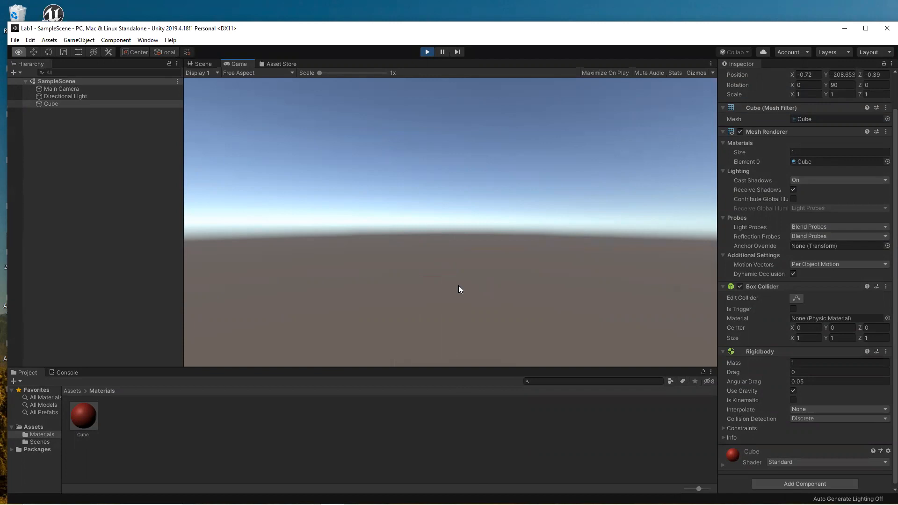
pyautogui.moveTo(416, 94); pyautogui.dragTo(416, 95, button='right')
pyautogui.click(204, 63)
pyautogui.moveTo(452, 261); pyautogui.dragTo(477, 219, button='right')
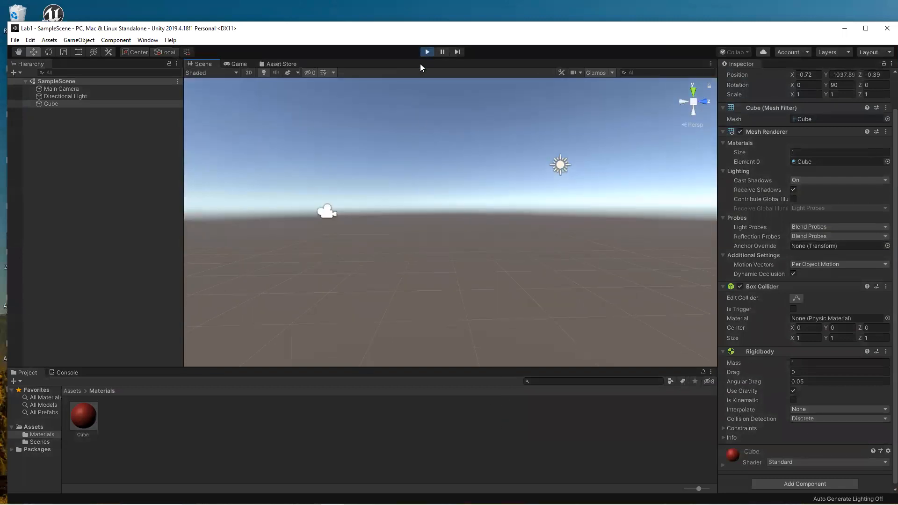
pyautogui.click(429, 52)
# - Play the scene again, look down on the cube from above in the Scene view, and stop the run
pyautogui.click(430, 51)
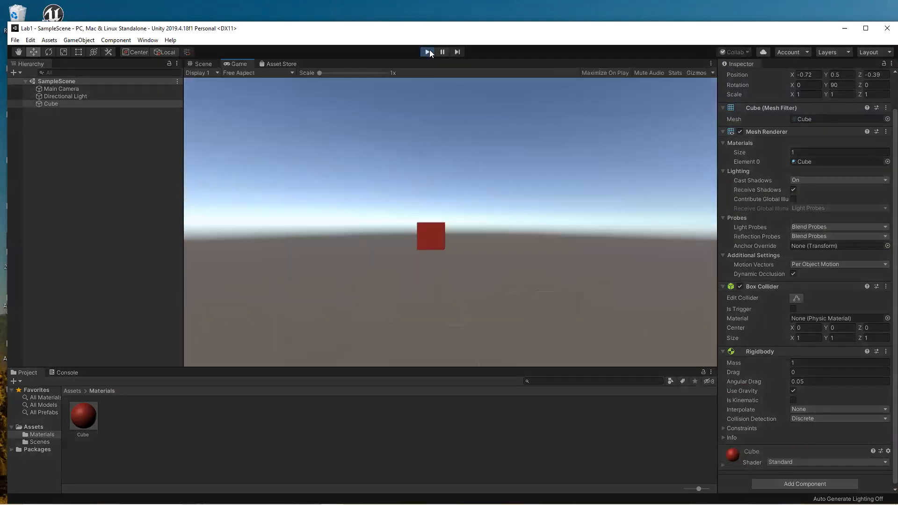
pyautogui.moveTo(393, 226); pyautogui.dragTo(411, 467, button='right')
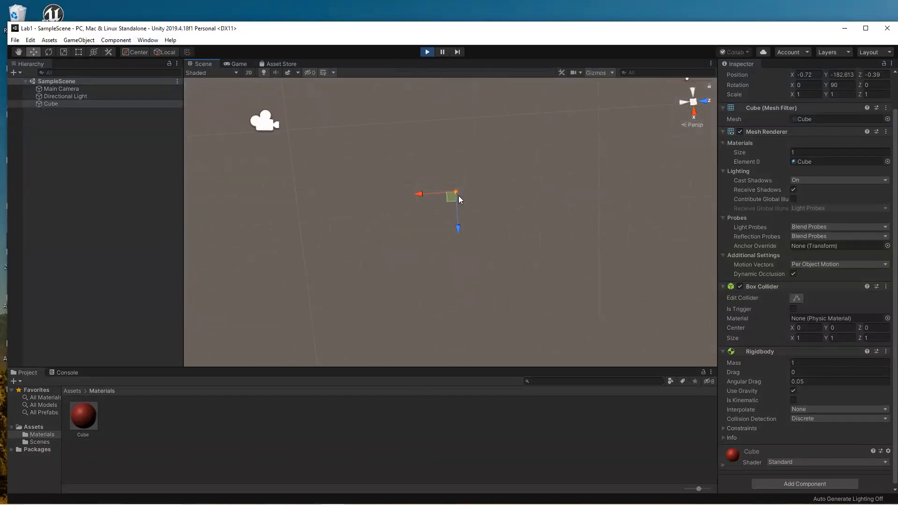
pyautogui.moveTo(482, 219); pyautogui.dragTo(446, 51, button='right')
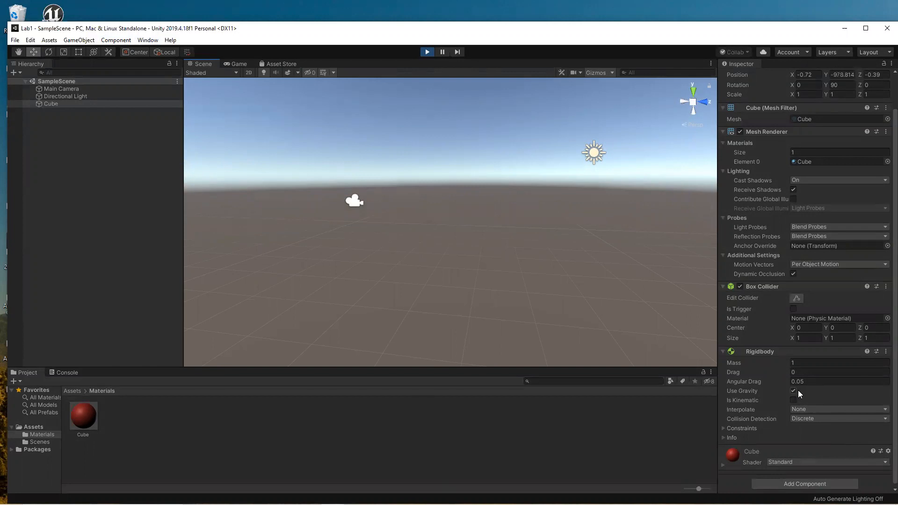
pyautogui.click(431, 53)
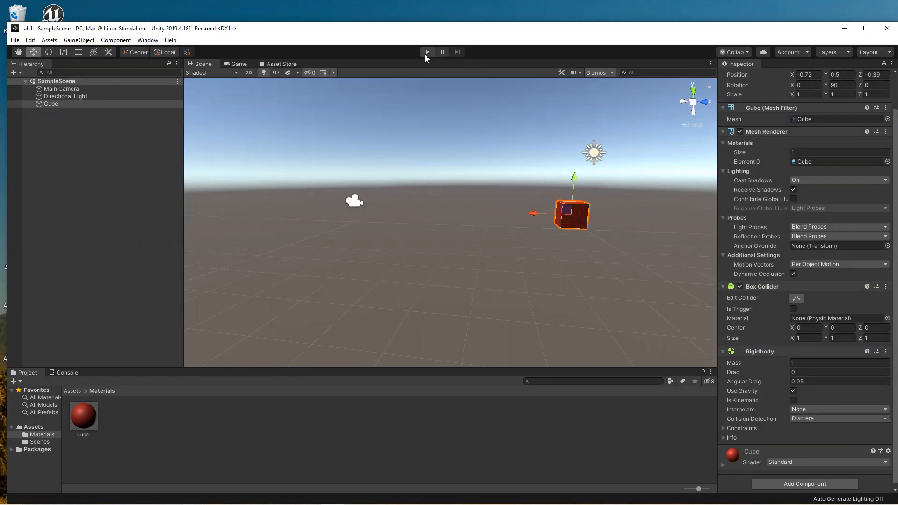
# - Add a 3D Plane object to the scene
pyautogui.click(79, 43)
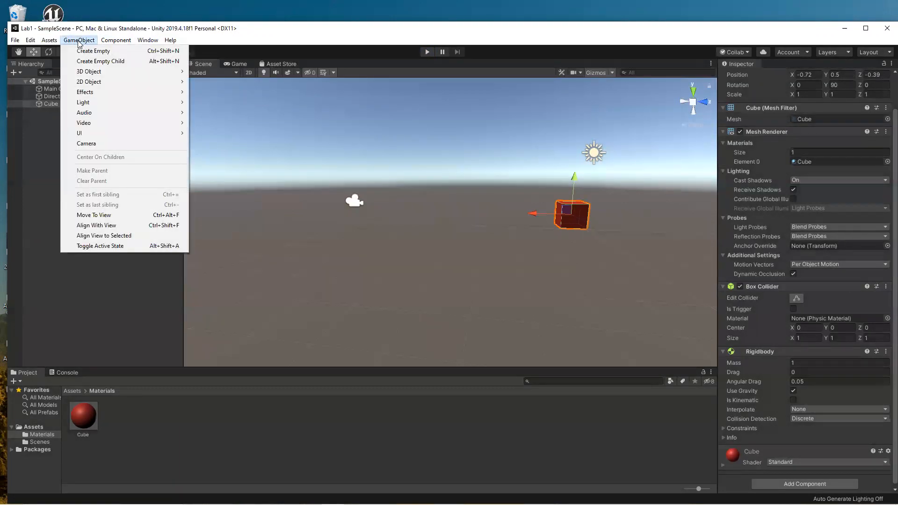
pyautogui.moveTo(101, 75)
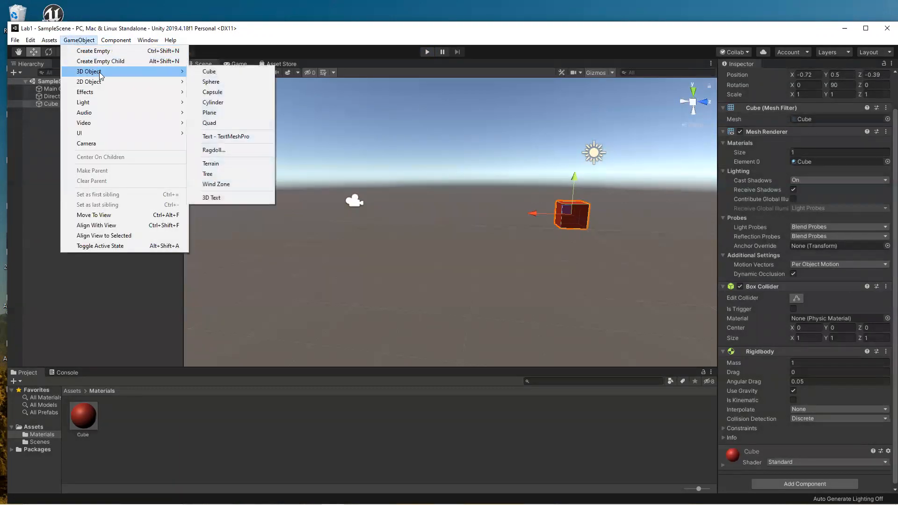
pyautogui.click(230, 112)
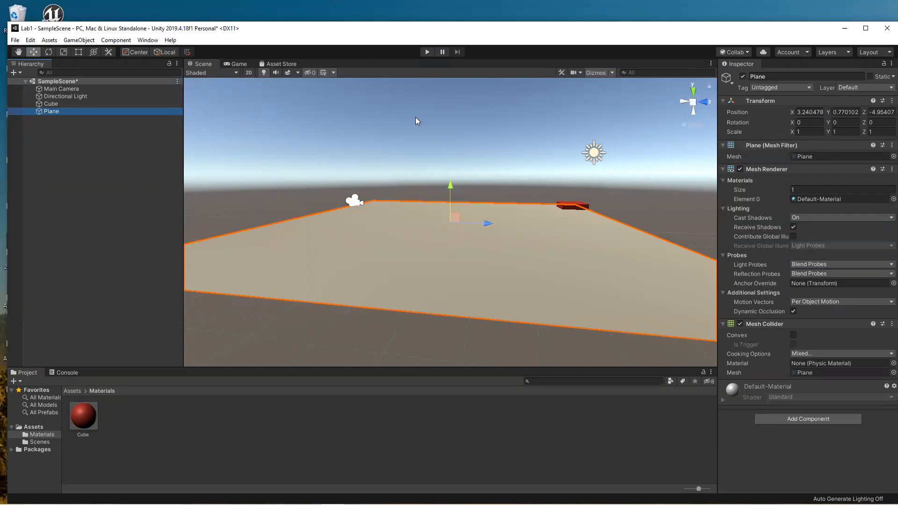
# - Reset the plane's Transform to place it at position 0, 0, 0 beneath the cube
pyautogui.click(452, 272)
pyautogui.click(19, 52)
pyautogui.moveTo(460, 245); pyautogui.dragTo(429, 235)
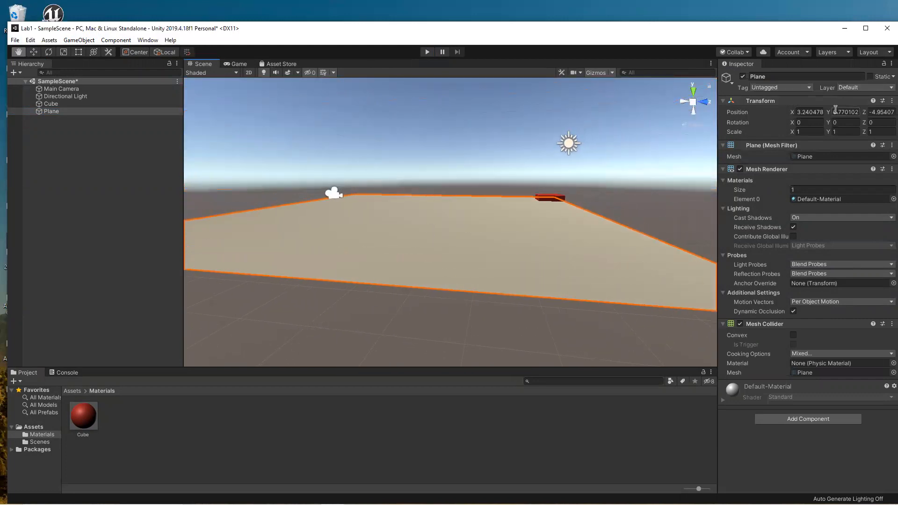
pyautogui.rightClick(883, 104)
pyautogui.click(852, 112)
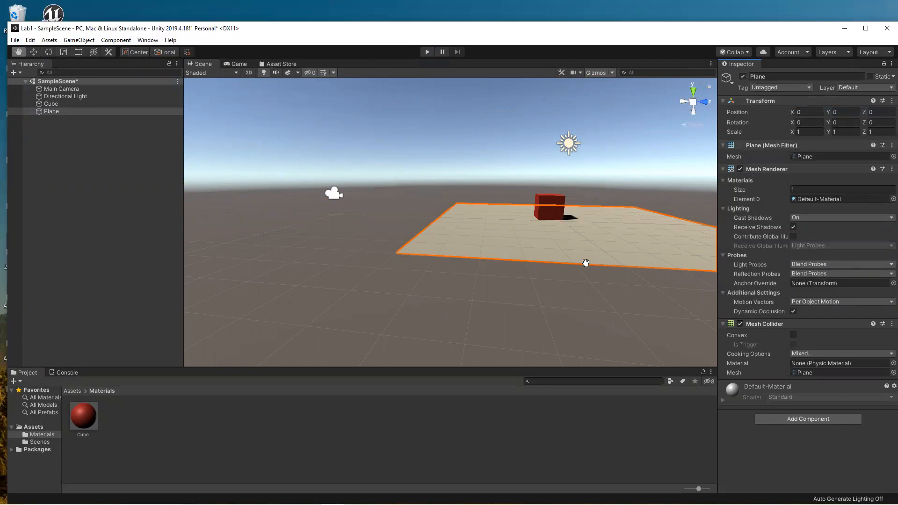
pyautogui.moveTo(566, 303); pyautogui.dragTo(400, 287)
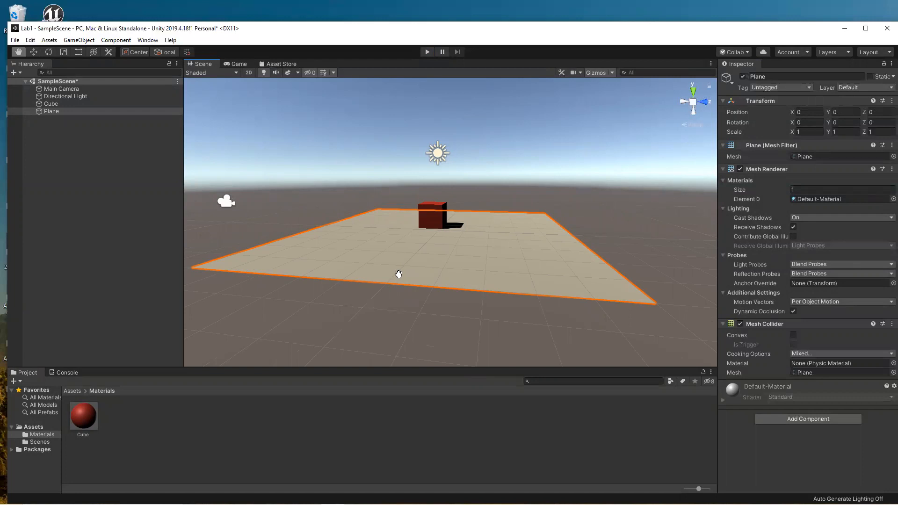
# - Create a new material named Plane in the Materials folder
pyautogui.click(83, 113)
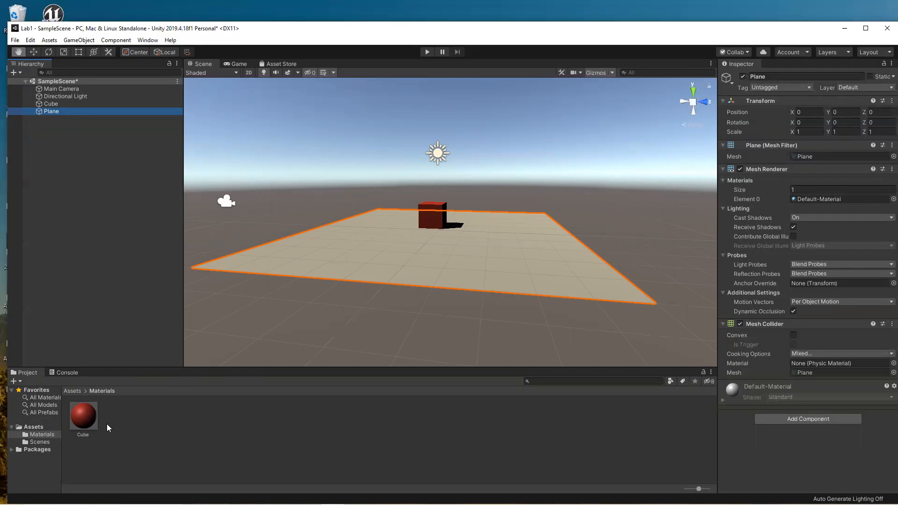
pyautogui.rightClick(150, 433)
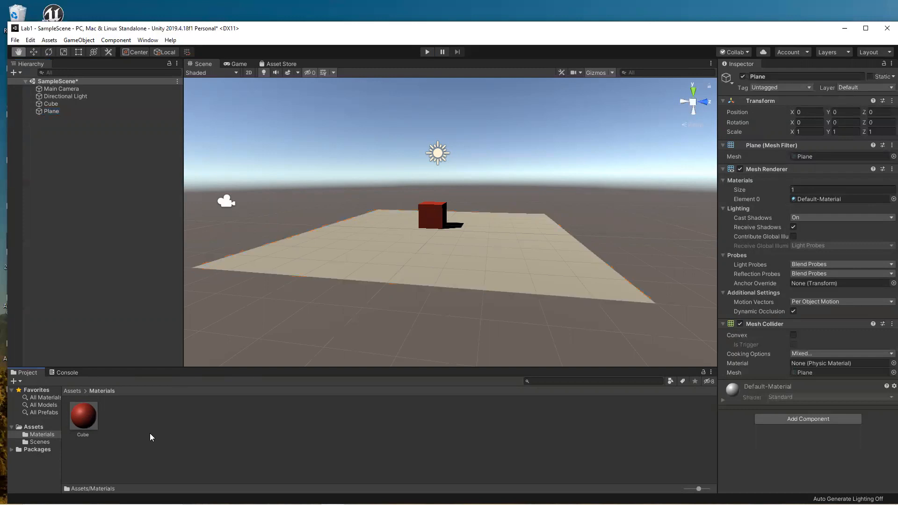
pyautogui.moveTo(192, 201)
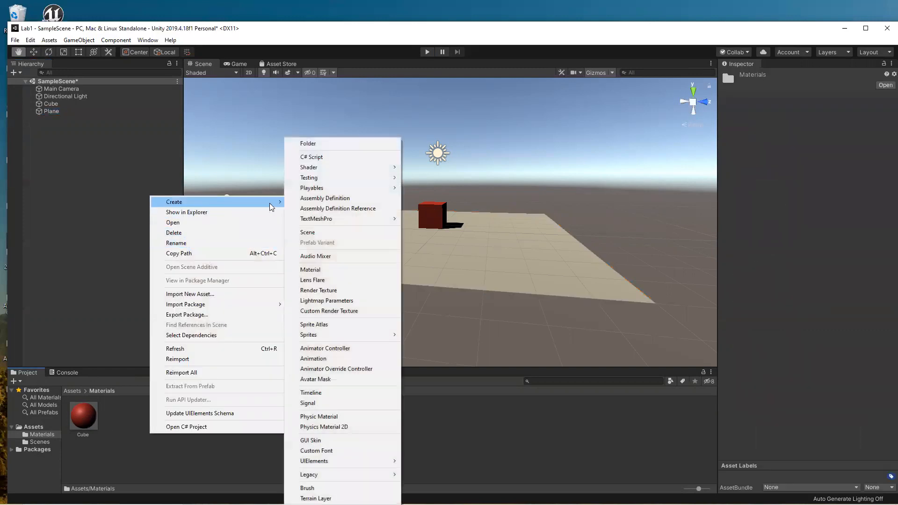
pyautogui.click(312, 269)
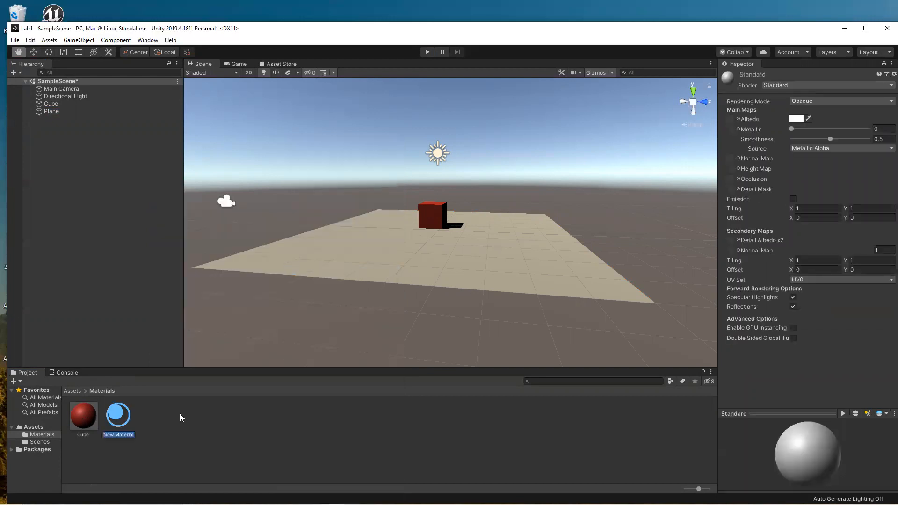
pyautogui.write('Plane')
pyautogui.press('Return')
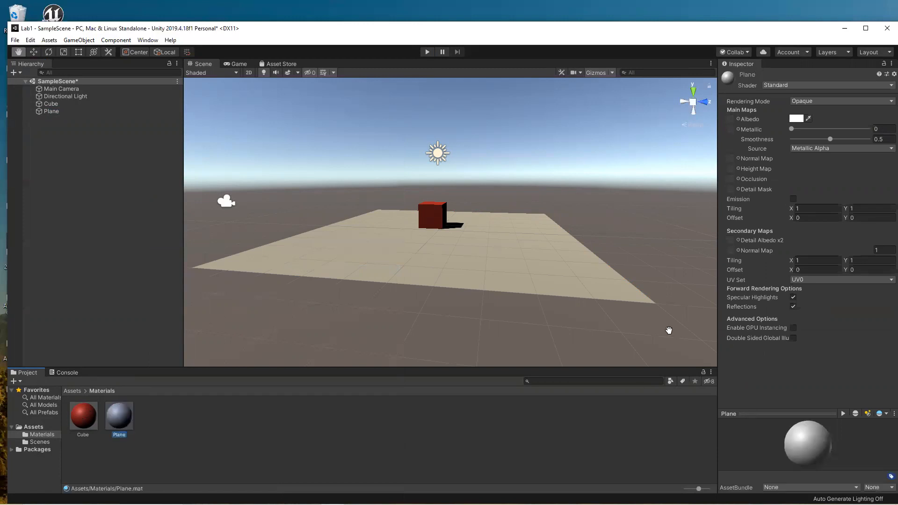
# - Set the Plane material's Albedo color to green, hexadecimal 3FE36C
pyautogui.click(730, 119)
pyautogui.click(799, 119)
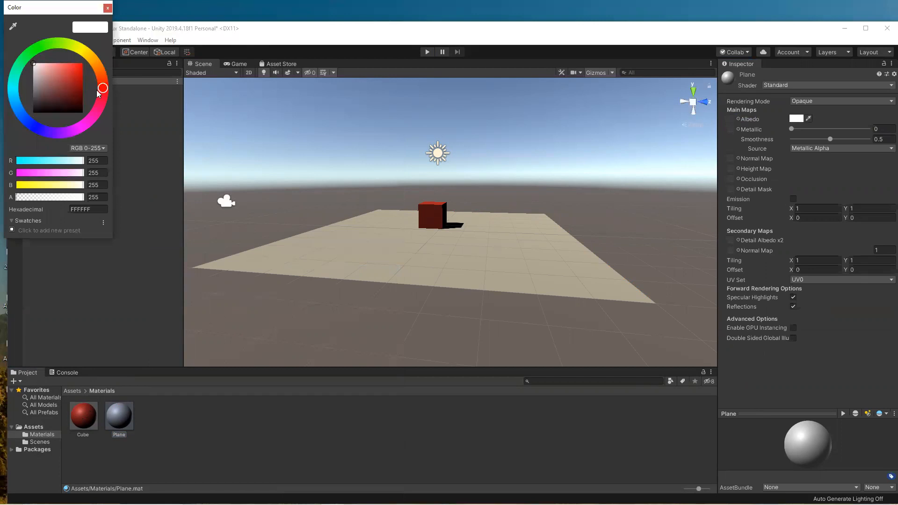
pyautogui.moveTo(107, 92)
pyautogui.mouseDown()
pyautogui.moveTo(87, 42)
pyautogui.moveTo(26, 57)
pyautogui.mouseUp()
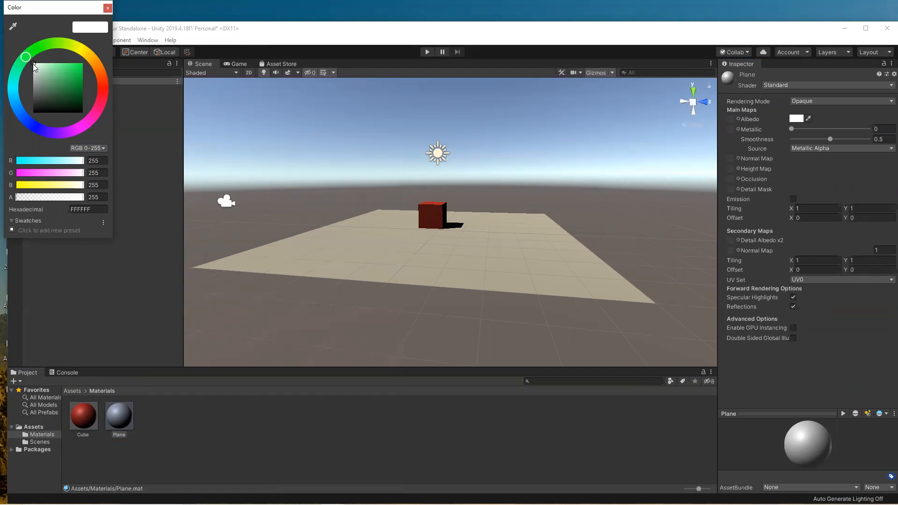
pyautogui.moveTo(35, 63); pyautogui.dragTo(81, 72)
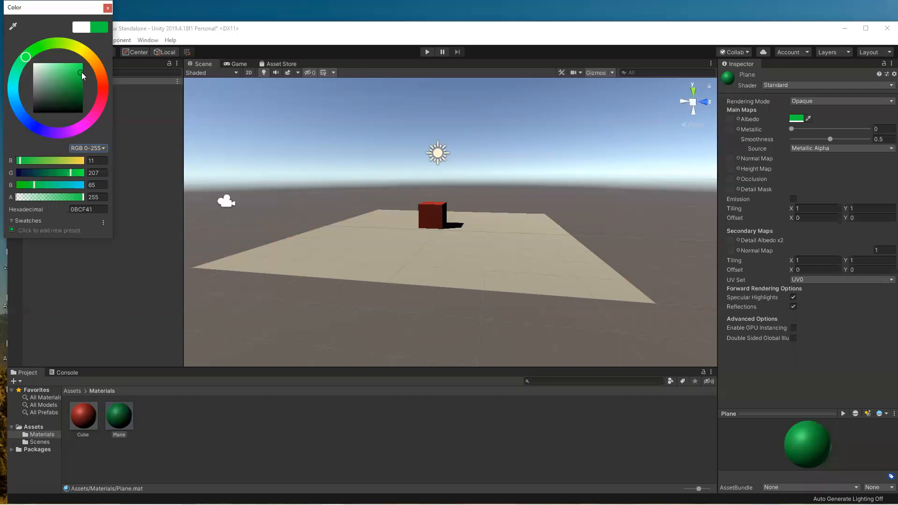
pyautogui.moveTo(80, 73); pyautogui.dragTo(70, 70)
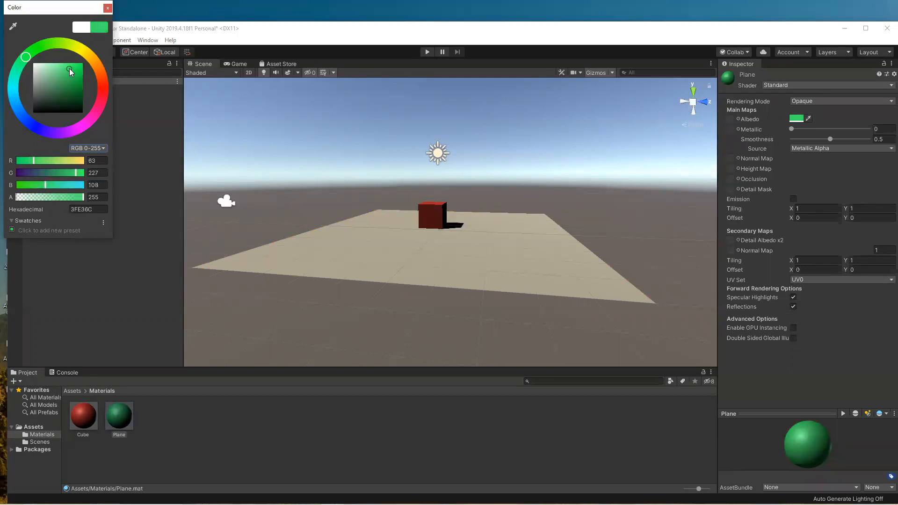
pyautogui.click(108, 7)
# - Apply the green Plane material to the plane in the scene, and select the Main Camera to check its preview
pyautogui.click(124, 427)
pyautogui.moveTo(124, 426); pyautogui.dragTo(344, 271)
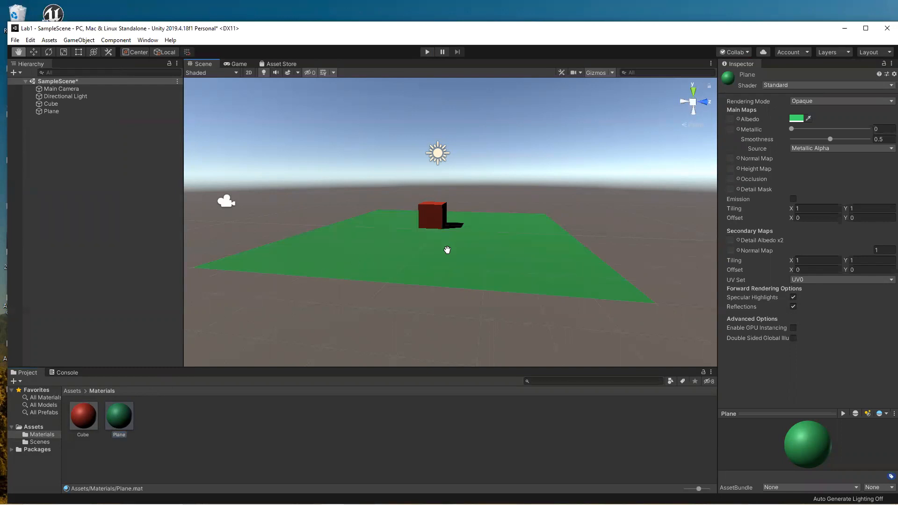
pyautogui.moveTo(435, 244); pyautogui.dragTo(503, 259)
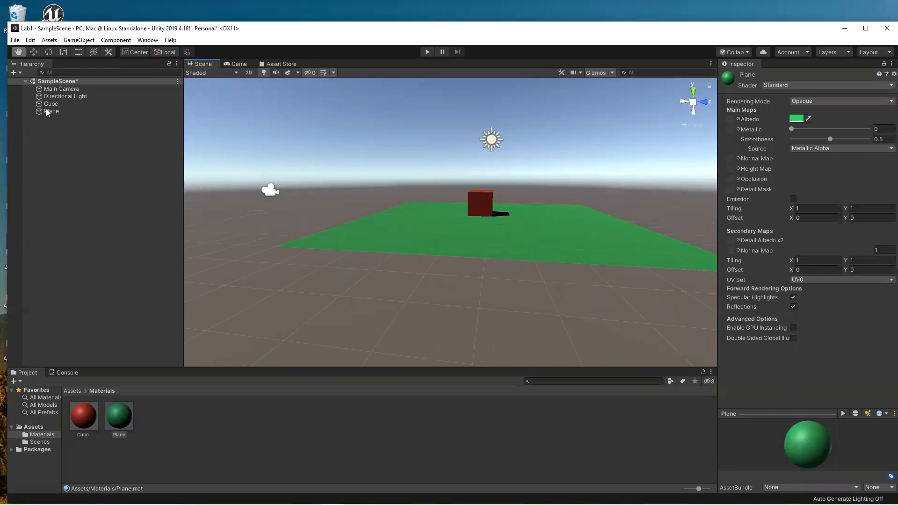
pyautogui.click(64, 89)
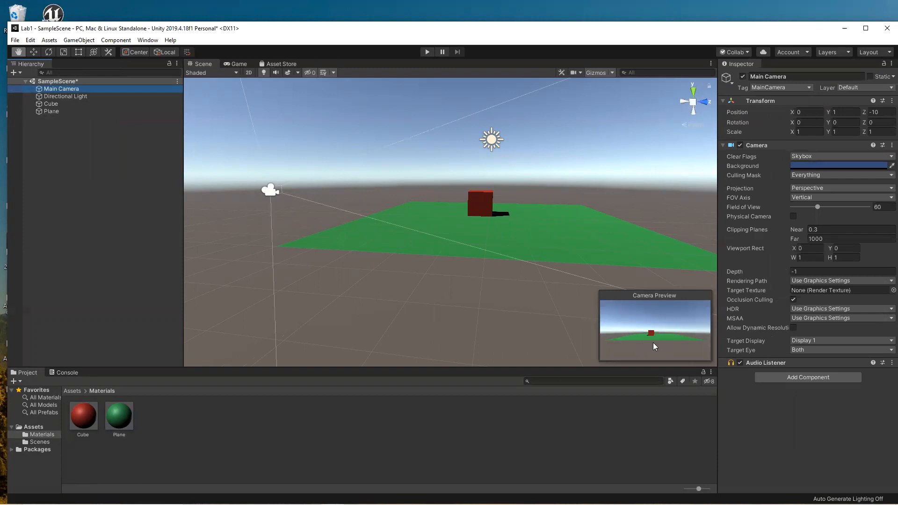
# - Check the camera's framing in the Game view, and raise the cube above the plane to a Y position of about 4.62
pyautogui.click(238, 64)
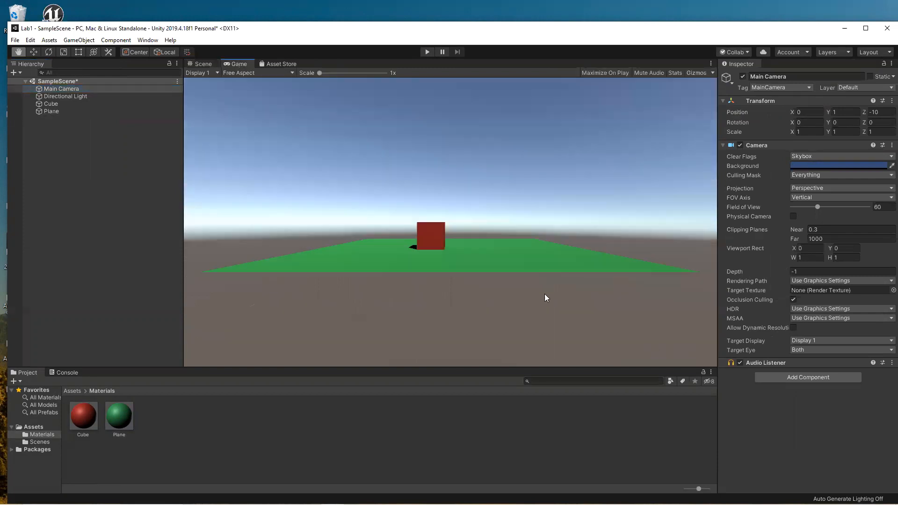
pyautogui.click(204, 64)
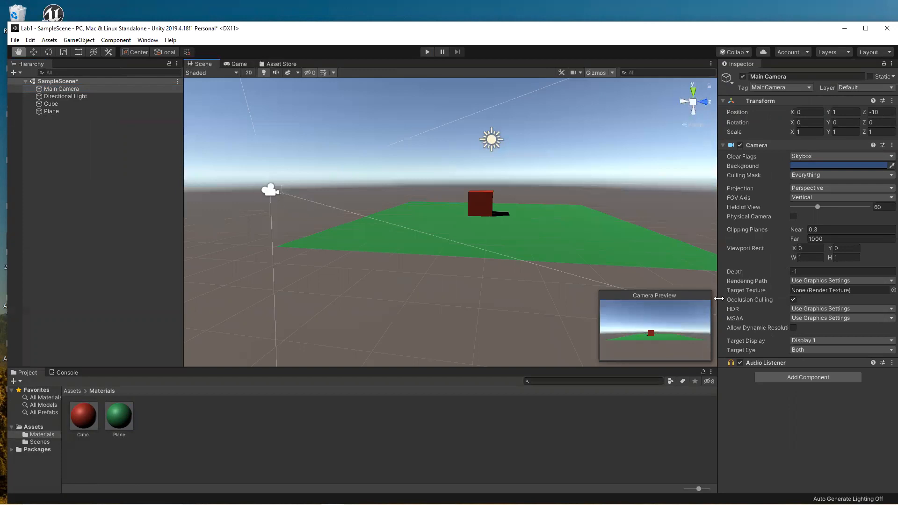
pyautogui.click(468, 195)
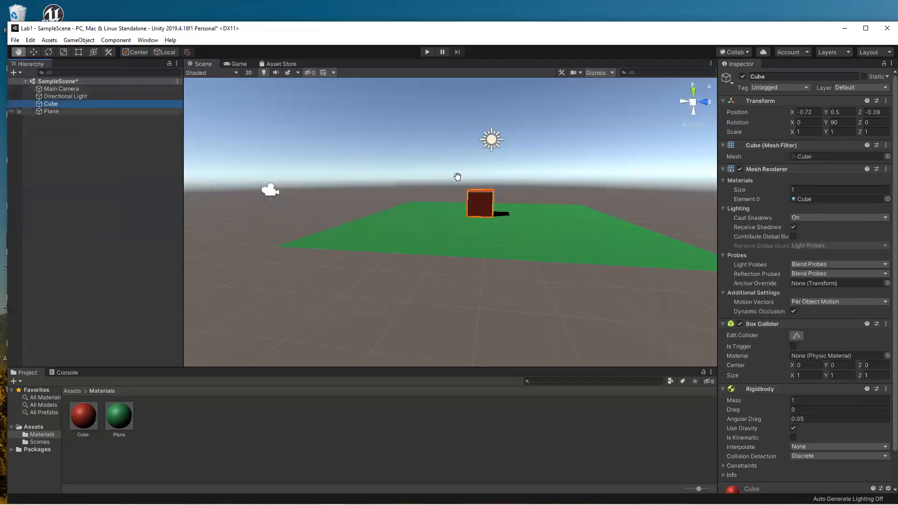
pyautogui.click(34, 52)
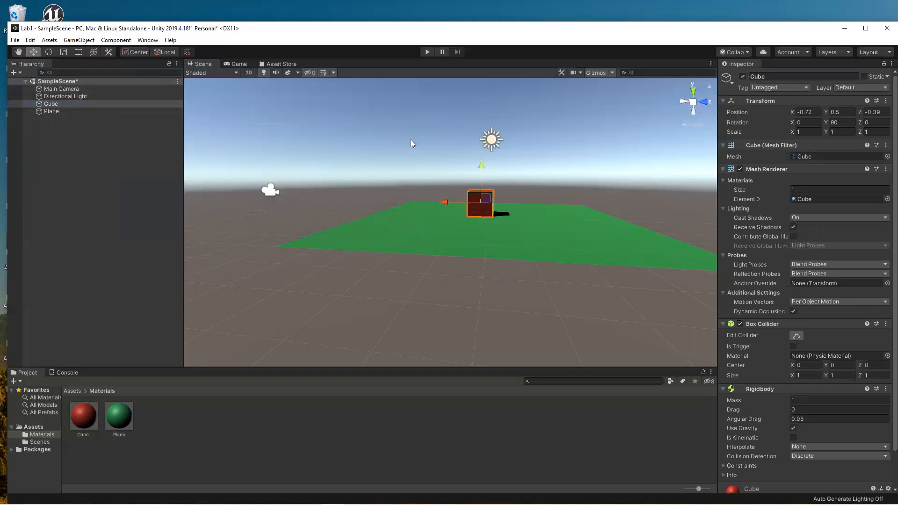
pyautogui.moveTo(483, 164); pyautogui.dragTo(479, 69)
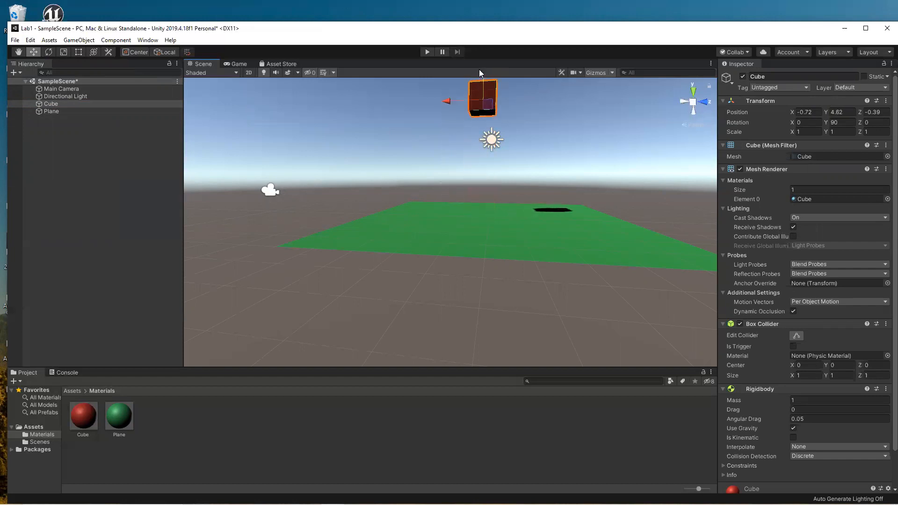
# - Check the raised cube's framing in the Game view, return to the Scene view and save the scene
pyautogui.click(18, 52)
pyautogui.moveTo(500, 217); pyautogui.dragTo(495, 262)
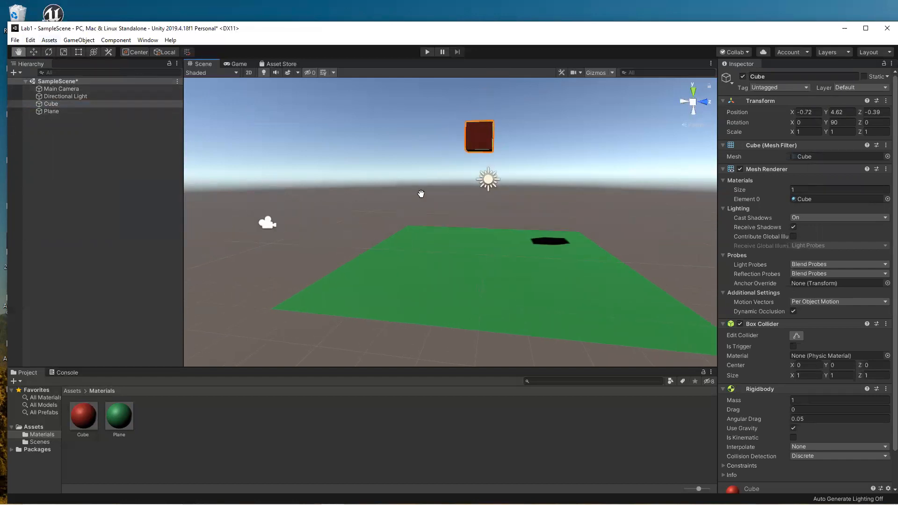
pyautogui.press('alt')
pyautogui.moveTo(475, 209)
pyautogui.keyDown('alt'); pyautogui.mouseDown()
pyautogui.moveTo(642, 209)
pyautogui.moveTo(305, 175)
pyautogui.moveTo(501, 189)
pyautogui.moveTo(457, 192)
pyautogui.moveTo(475, 208)
pyautogui.mouseUp(); pyautogui.keyUp('alt')
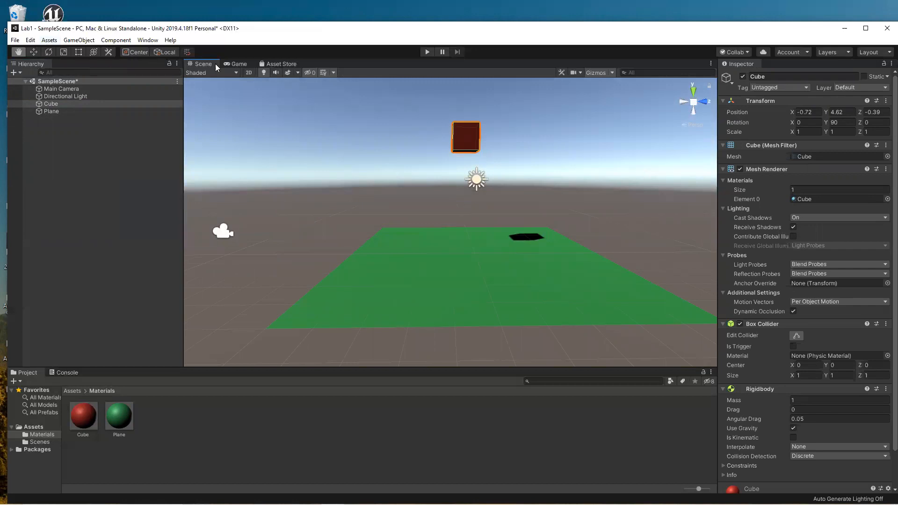
pyautogui.click(234, 64)
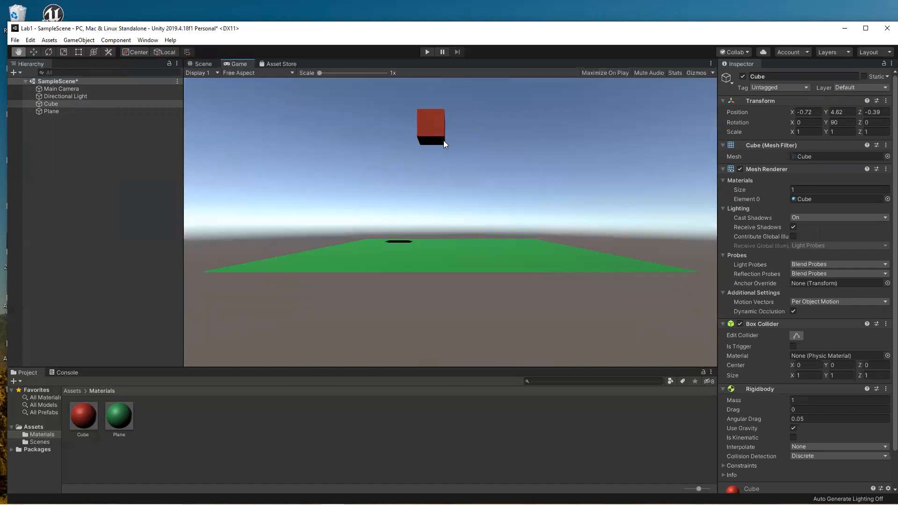
pyautogui.click(210, 64)
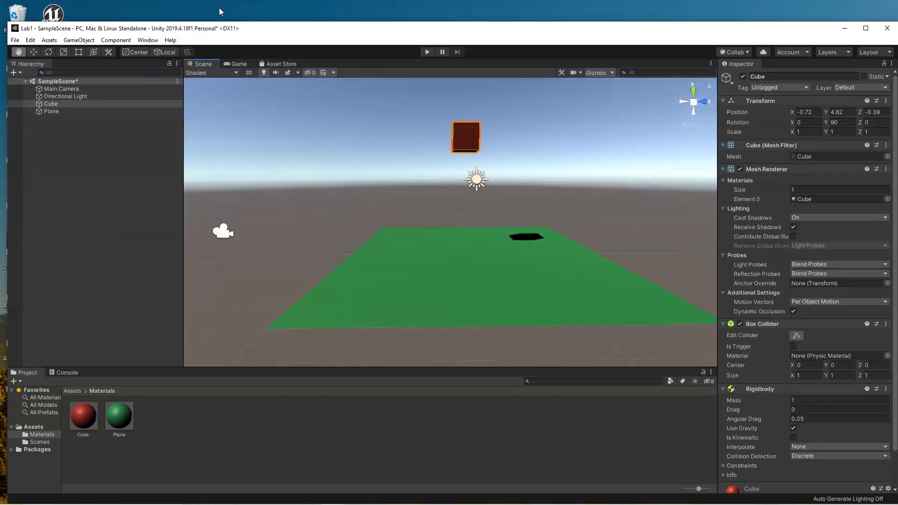
pyautogui.hotkey('ctrl', 's')
# - Run the scene in Play mode to test the cube's fall, inspect the plane's and cube's colliders, and stop playback
pyautogui.click(427, 52)
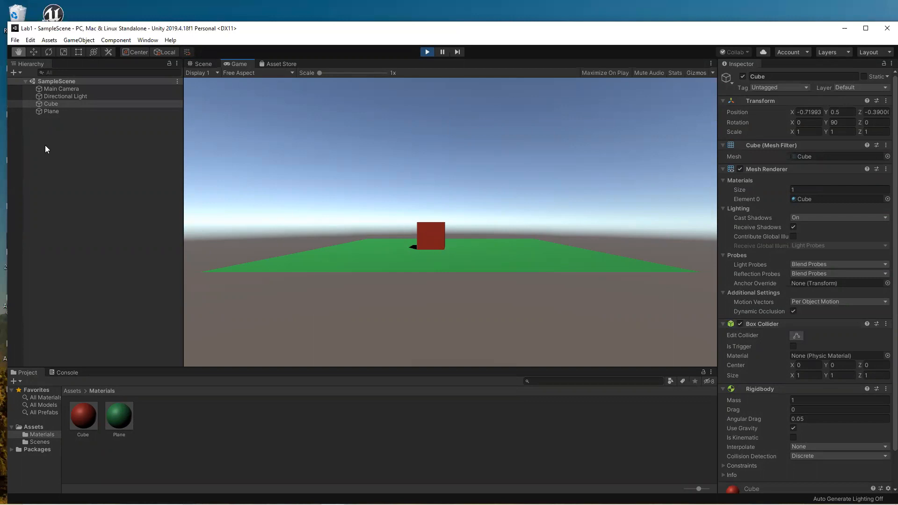
pyautogui.click(47, 112)
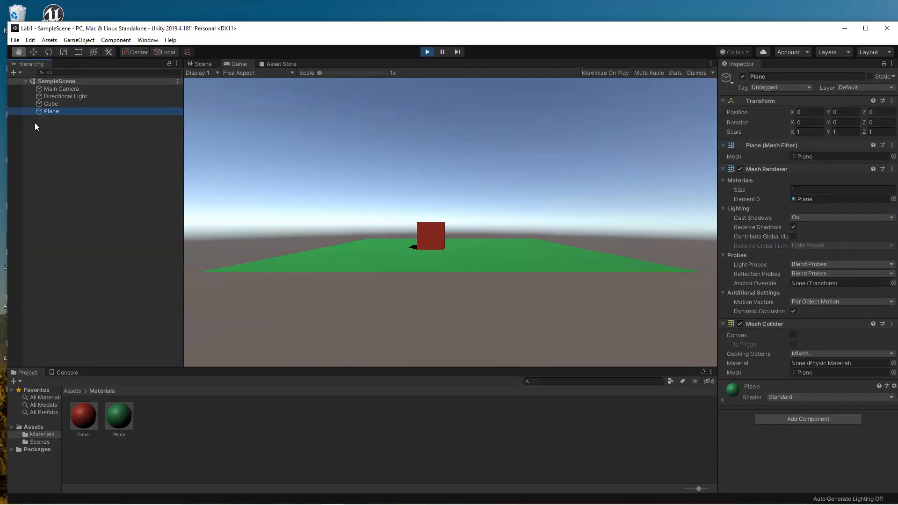
pyautogui.click(50, 104)
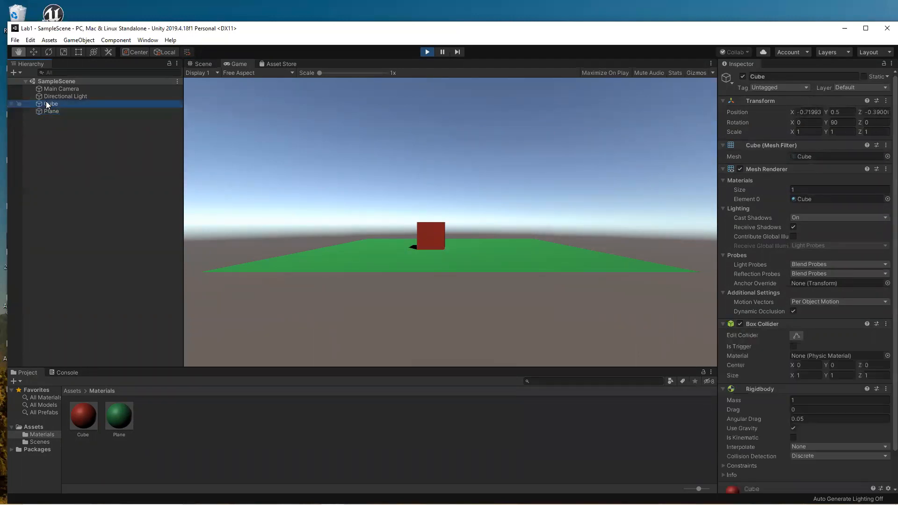
pyautogui.click(422, 53)
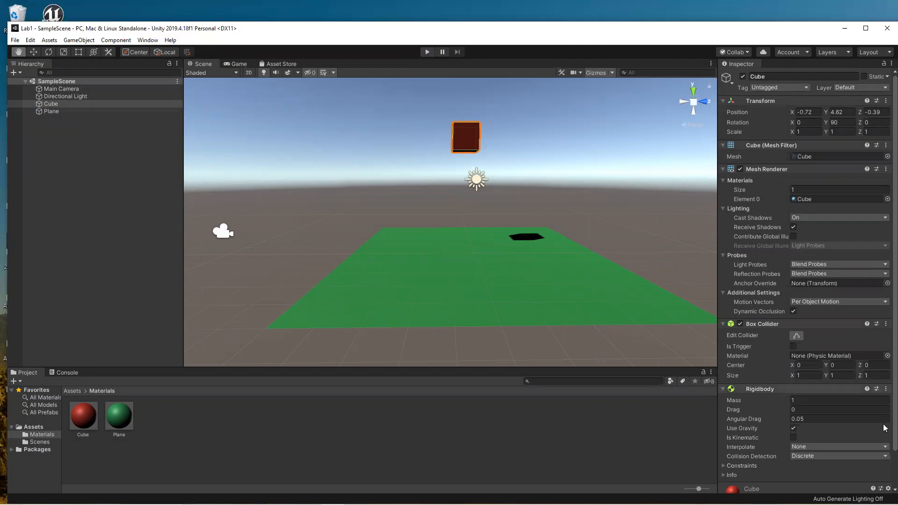
# - Disable the cube's Box Collider and test its fall in Play mode from the Scene and Game views, stopping playback when done
pyautogui.click(740, 324)
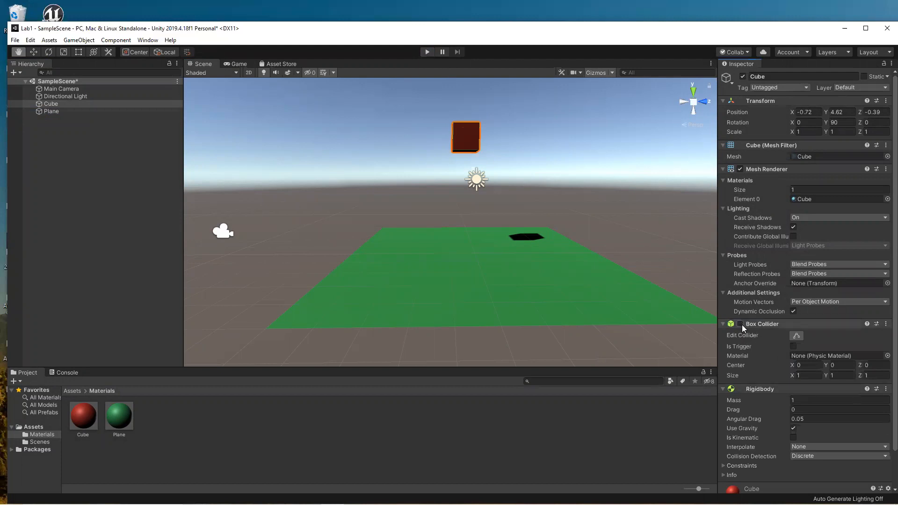
pyautogui.click(427, 52)
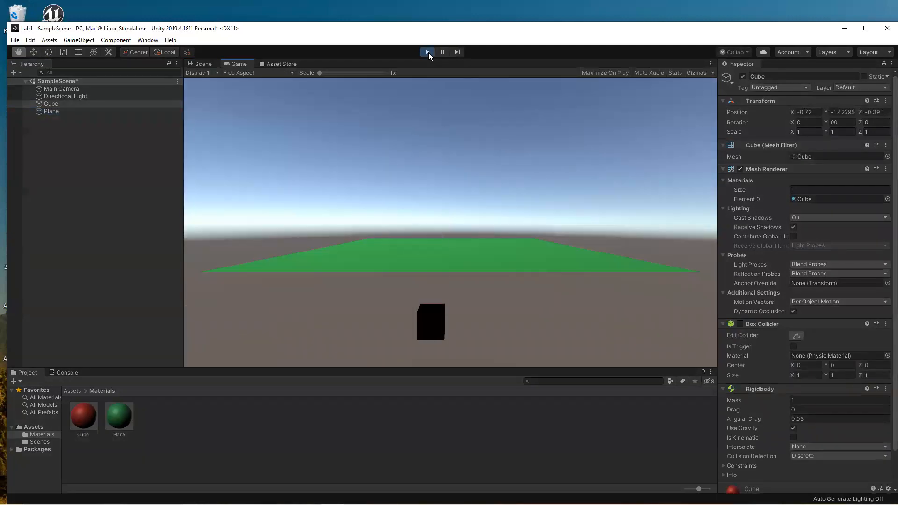
pyautogui.click(201, 63)
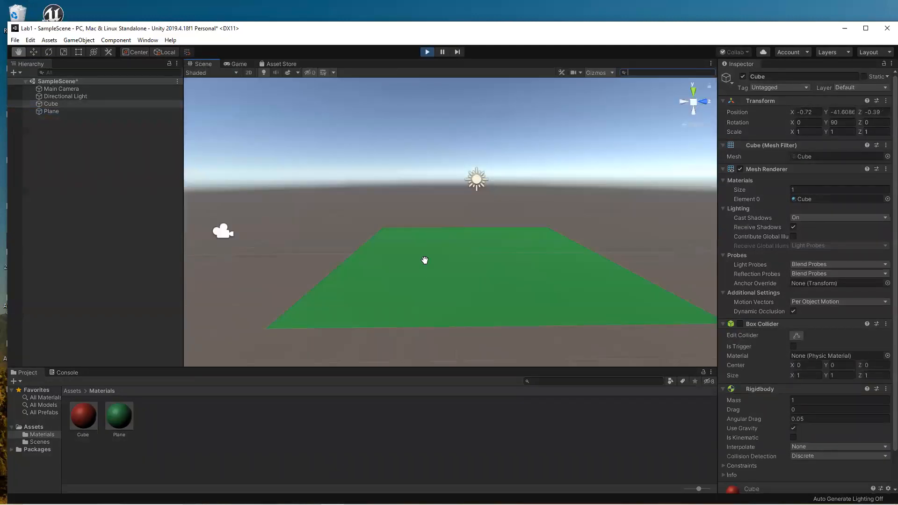
pyautogui.moveTo(429, 246); pyautogui.dragTo(437, 407, button='right')
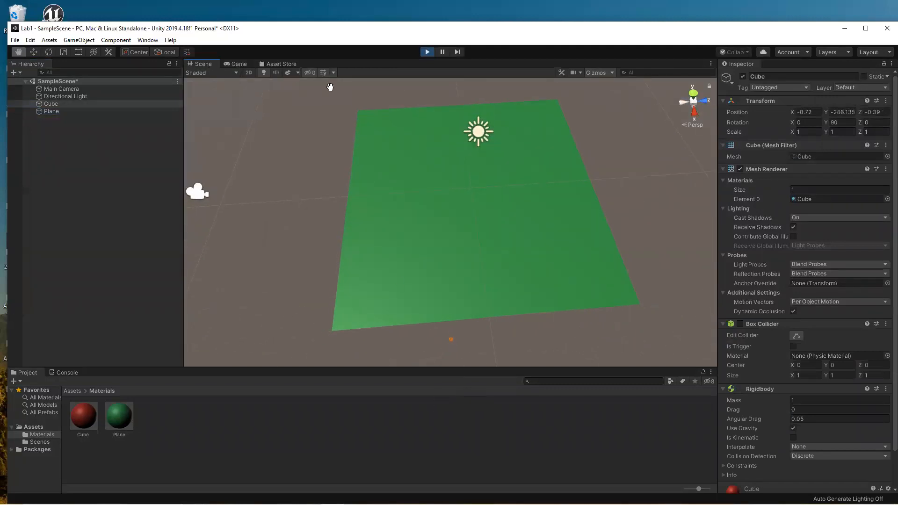
pyautogui.click(241, 63)
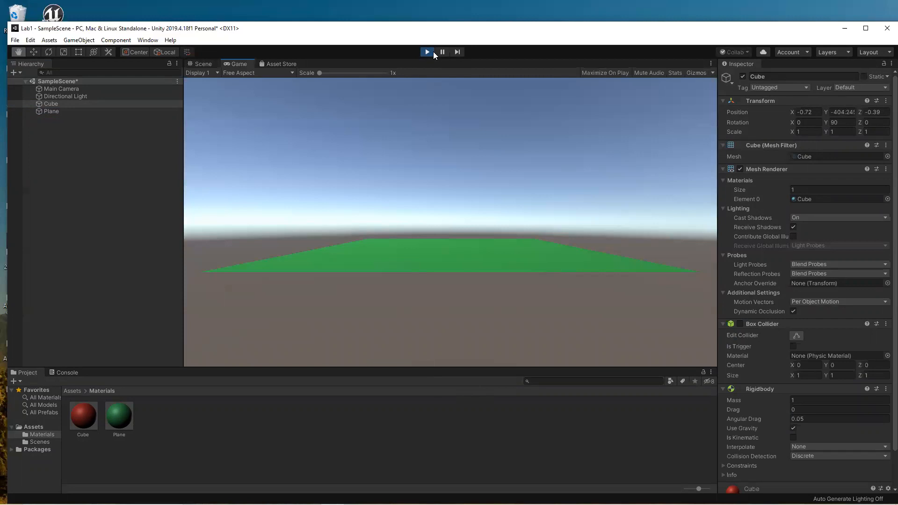
pyautogui.click(431, 51)
# - Re-enable the cube's Box Collider, save the scene, and bring the whole cube back into the Scene view
pyautogui.click(740, 324)
pyautogui.hotkey('ctrl', 's')
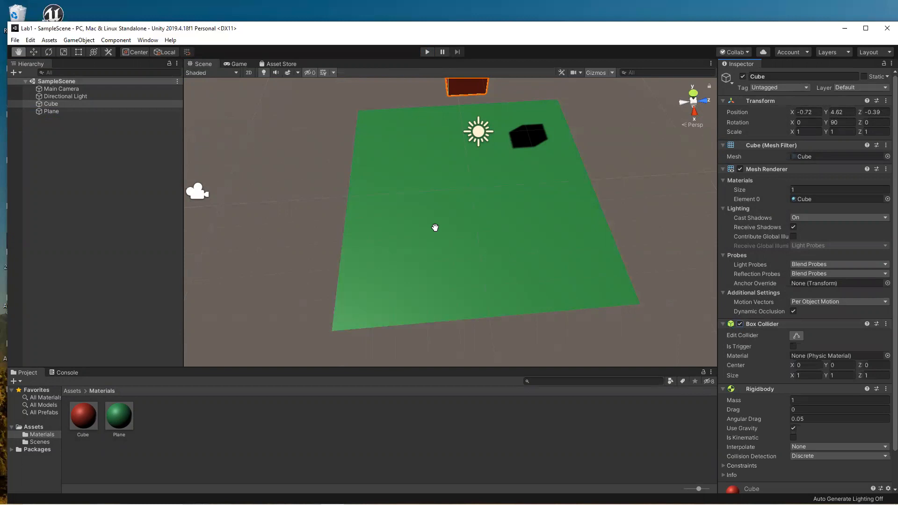
pyautogui.moveTo(441, 229); pyautogui.dragTo(454, 250)
pyautogui.moveTo(454, 250); pyautogui.dragTo(448, 85, button='right')
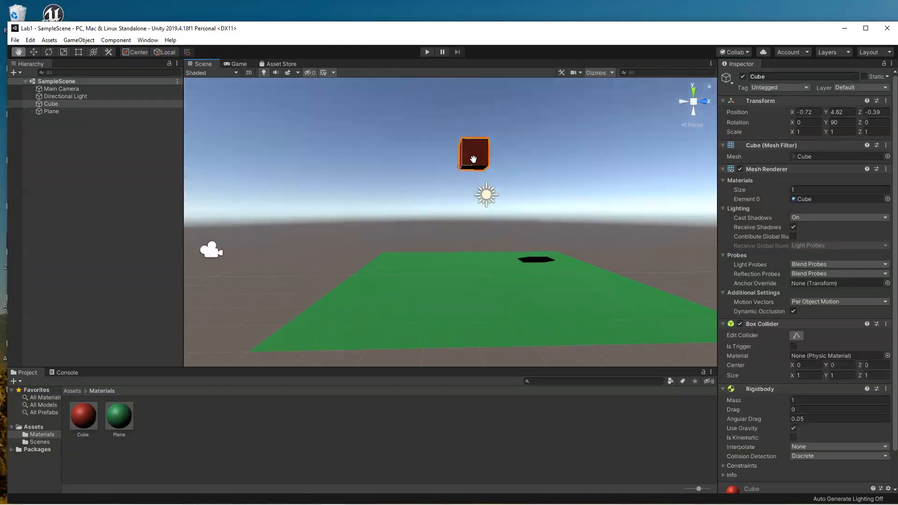